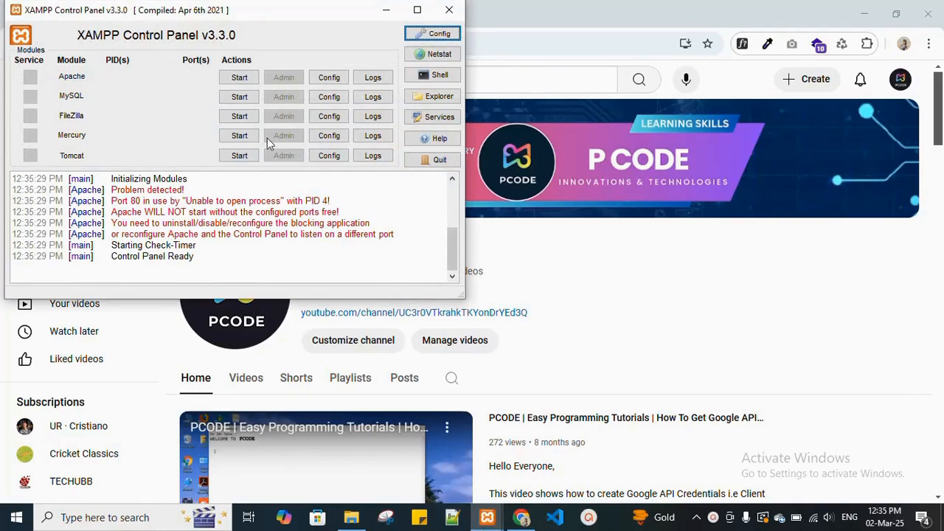
Step: Start the Apache and MySQL modules and minimize the XAMPP Control Panel
{"action": "left_click", "coordinate": [239, 77]}
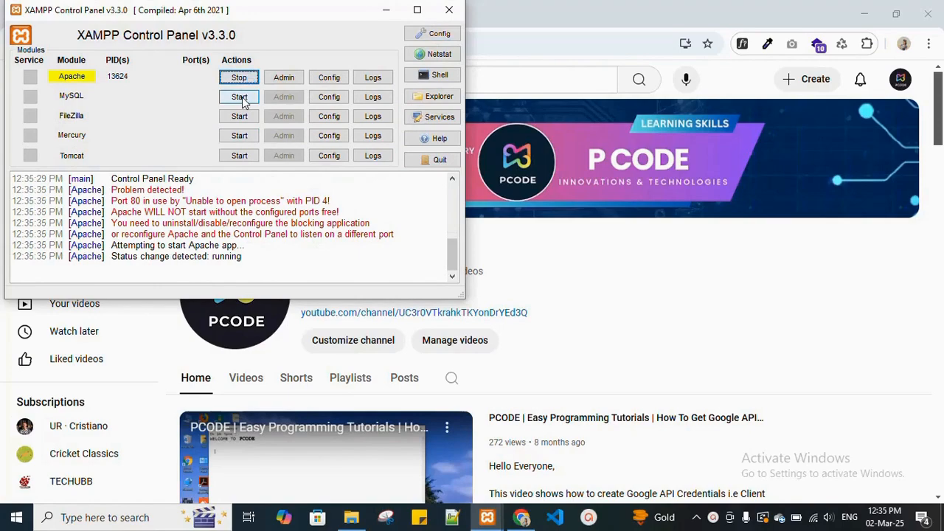
{"action": "left_click", "coordinate": [240, 97]}
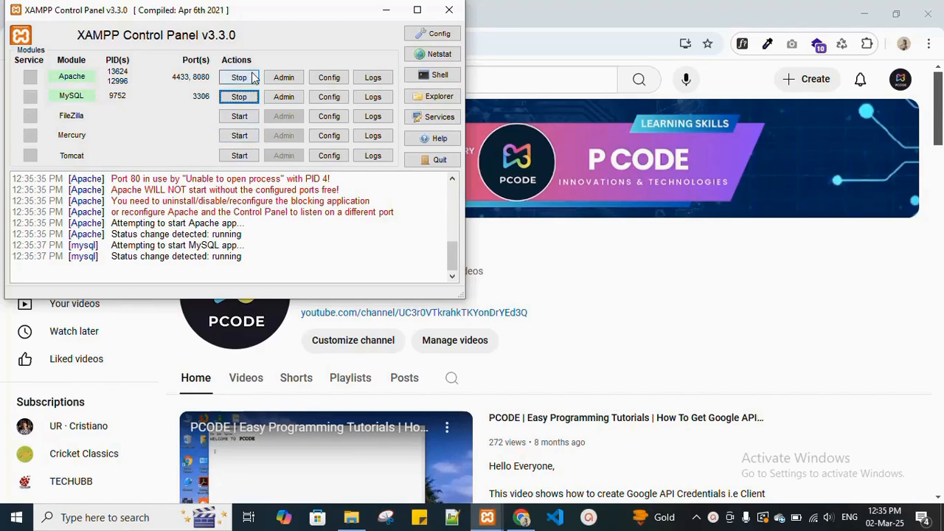
{"action": "left_click", "coordinate": [386, 10]}
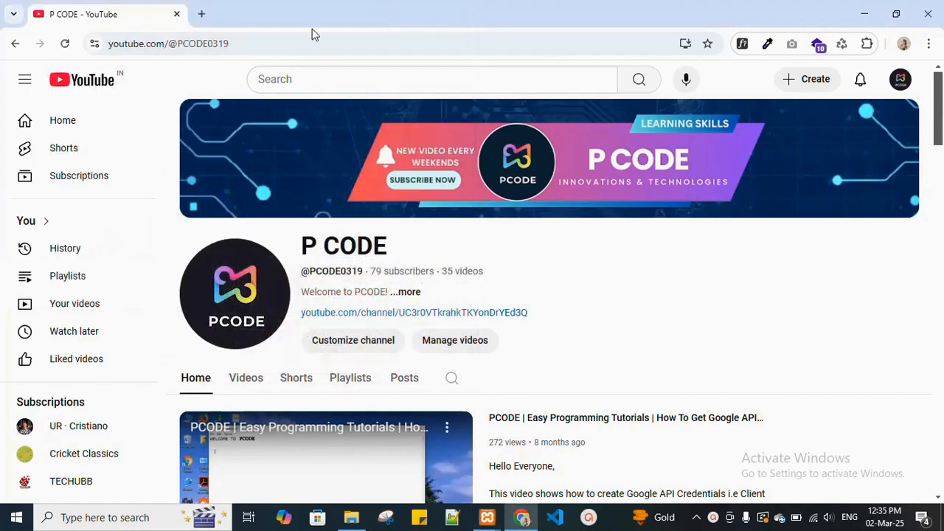
Step: Switch to Chrome and open phpMyAdmin at localhost:8080/phpmyadmin/ in a new browser tab
{"action": "left_click", "coordinate": [202, 15]}
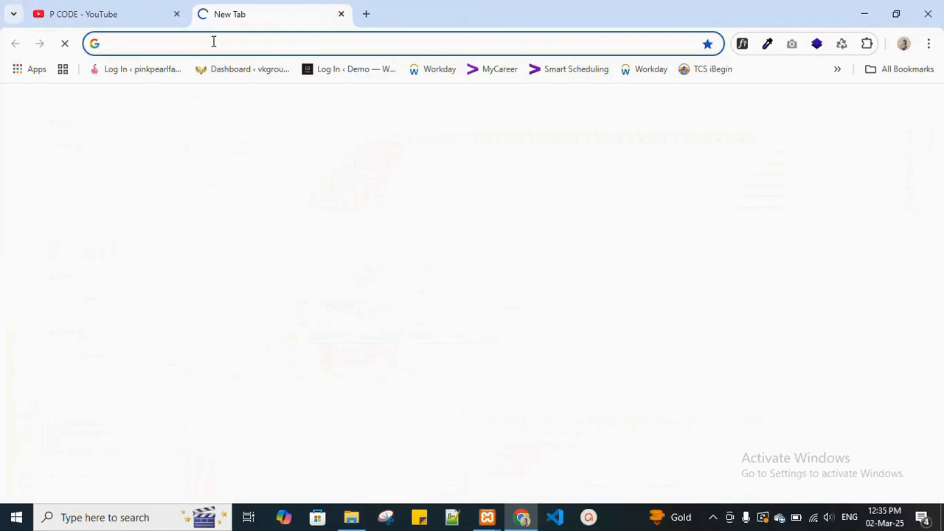
{"action": "type", "text": "lo"}
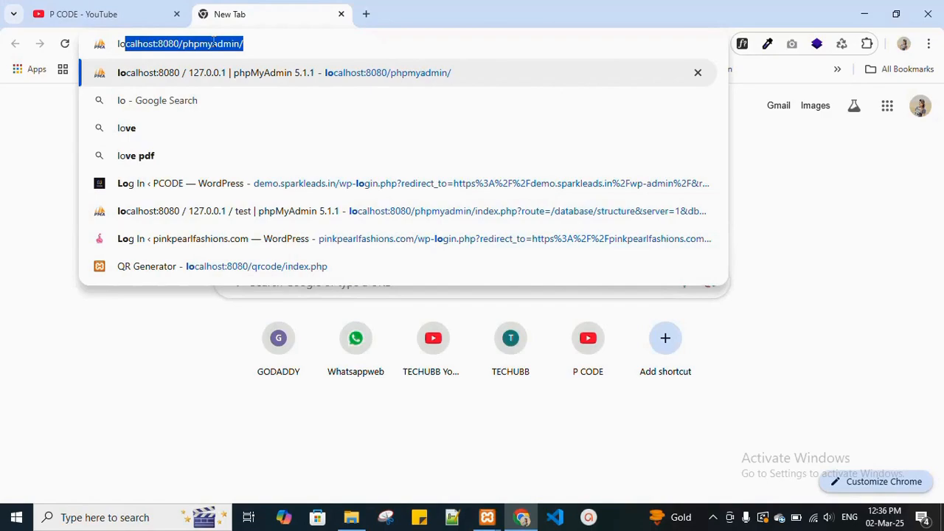
{"action": "key", "text": "Return"}
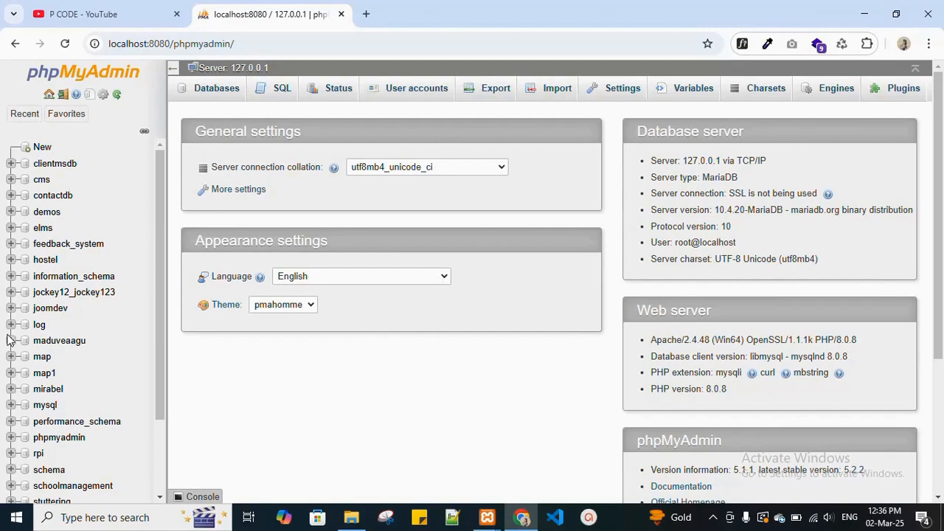
{"action": "scroll", "coordinate": [70, 406], "scroll_direction": "down", "scroll_amount": 5}
{"action": "scroll", "coordinate": [73, 416], "scroll_direction": "down", "scroll_amount": 2}
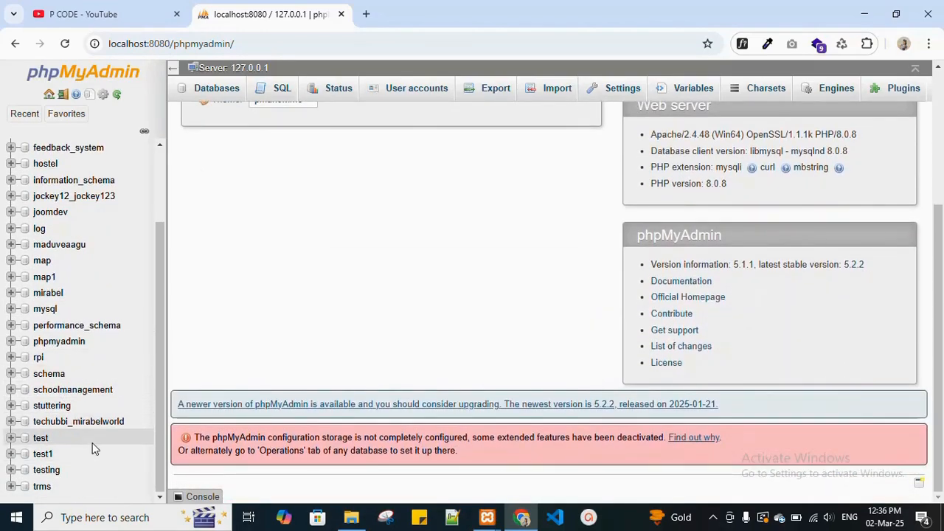
{"action": "scroll", "coordinate": [92, 443], "scroll_direction": "up", "scroll_amount": 3}
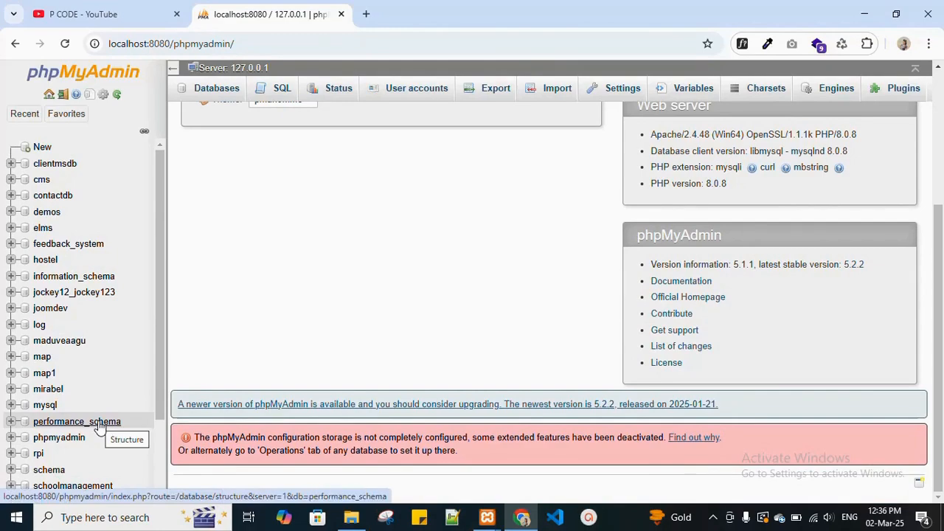
{"action": "scroll", "coordinate": [52, 243], "scroll_direction": "up", "scroll_amount": 3}
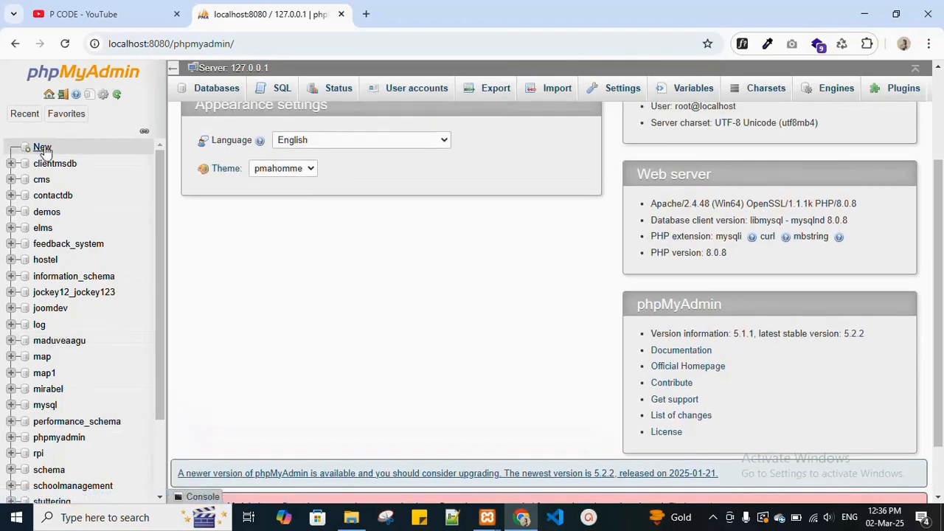
{"action": "left_click", "coordinate": [42, 147]}
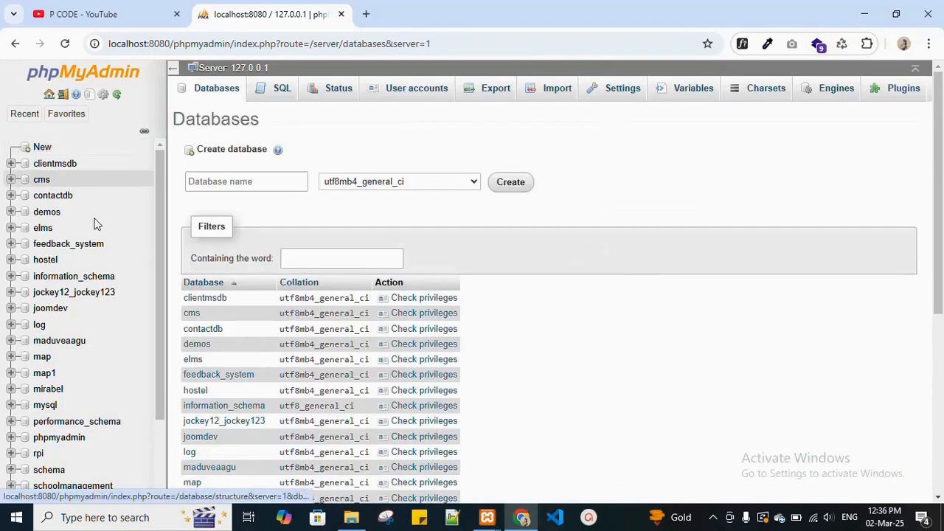
{"action": "left_click", "coordinate": [248, 186]}
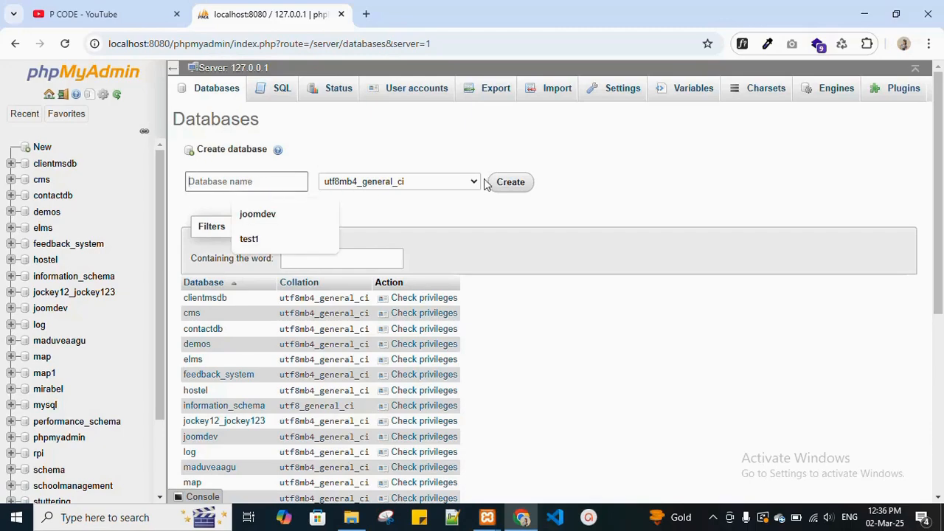
Step: Open the test1 database and start a new table named users with 4 columns
{"action": "scroll", "coordinate": [107, 439], "scroll_direction": "down", "scroll_amount": 3}
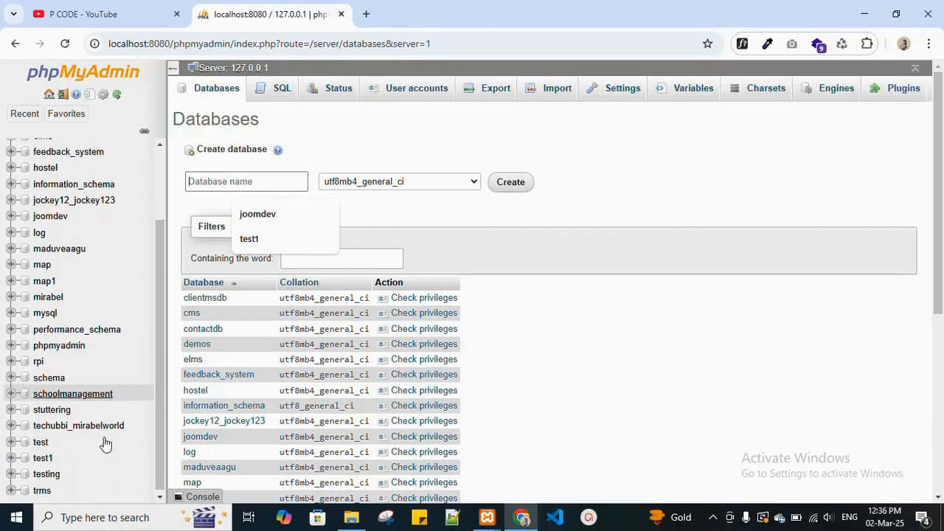
{"action": "left_click", "coordinate": [43, 454]}
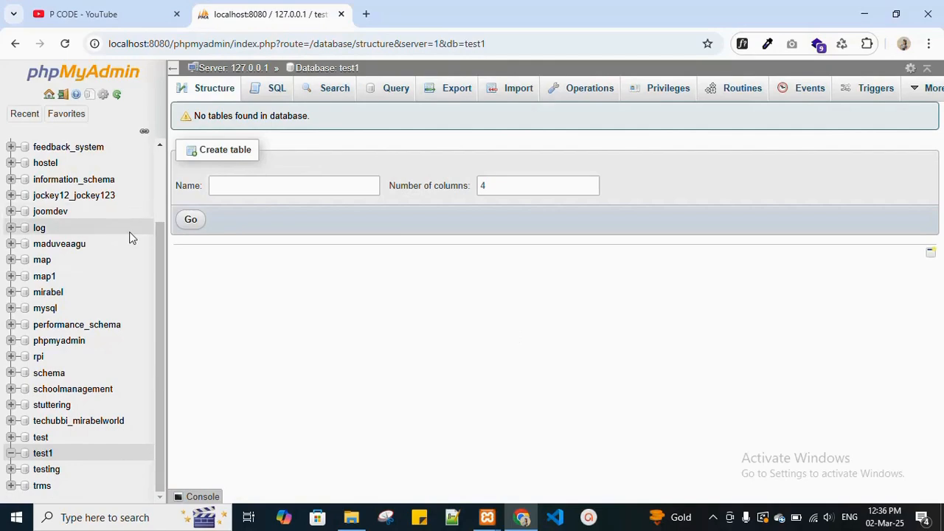
{"action": "left_click", "coordinate": [233, 187]}
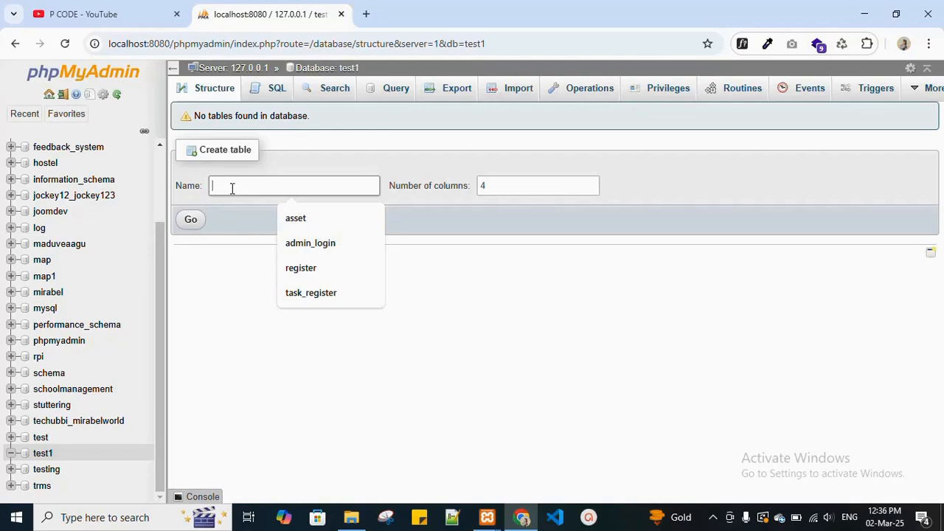
{"action": "type", "text": "users"}
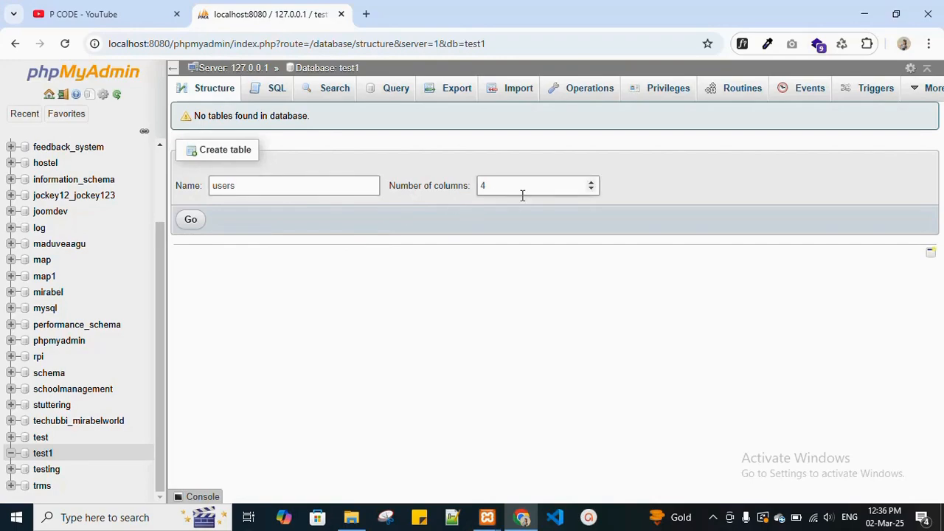
{"action": "left_click", "coordinate": [193, 224]}
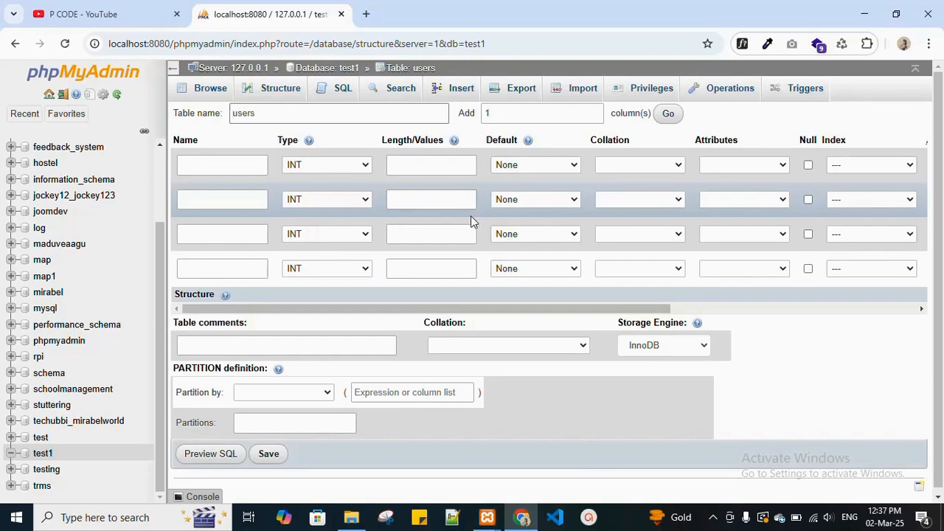
Step: Define the first column as id and make it an auto-incrementing primary key
{"action": "left_click", "coordinate": [212, 166]}
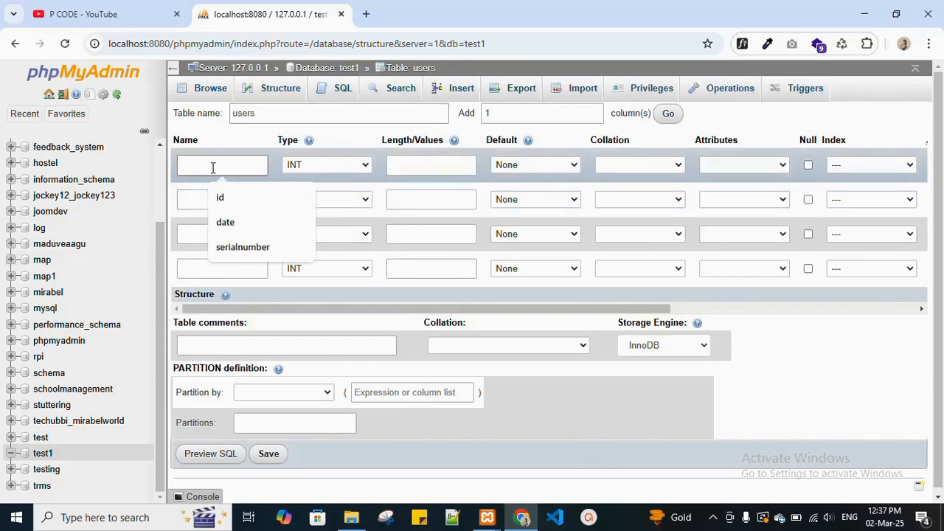
{"action": "type", "text": "id"}
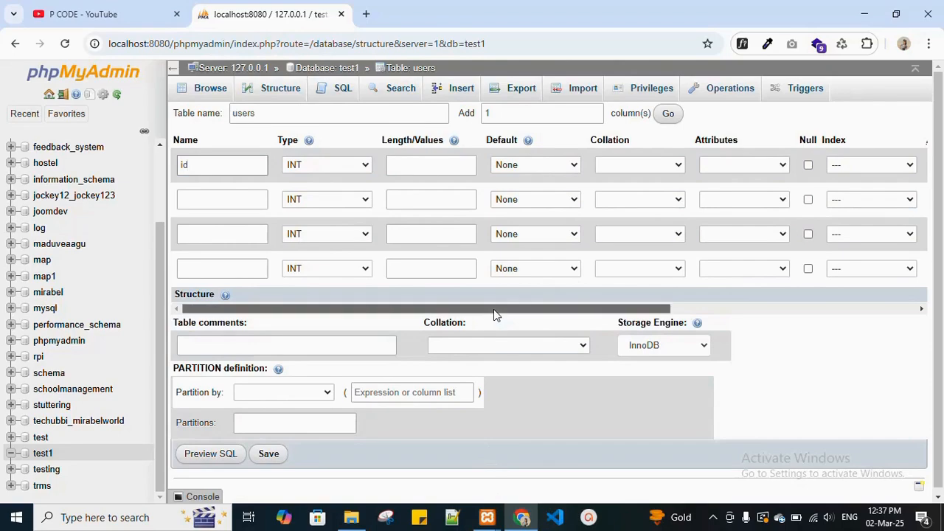
{"action": "left_click_drag", "start_coordinate": [493, 309], "coordinate": [588, 317]}
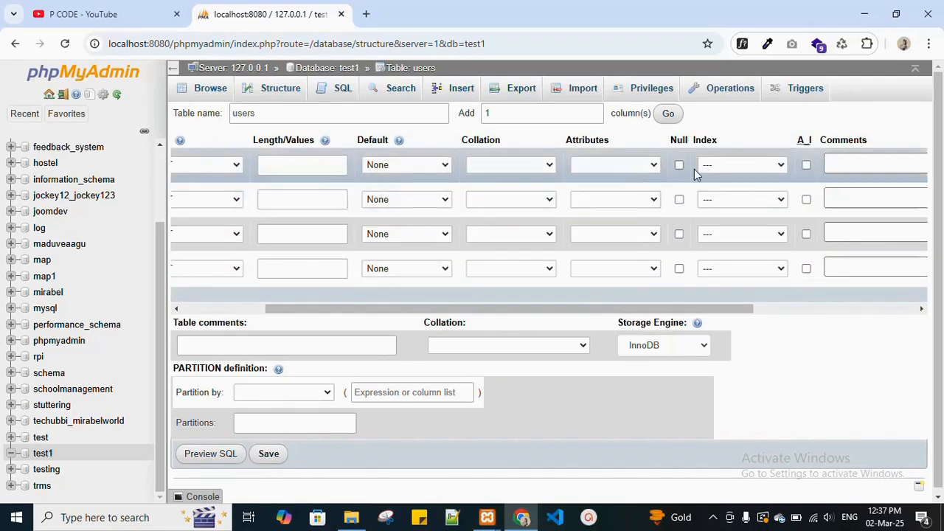
{"action": "left_click", "coordinate": [806, 165]}
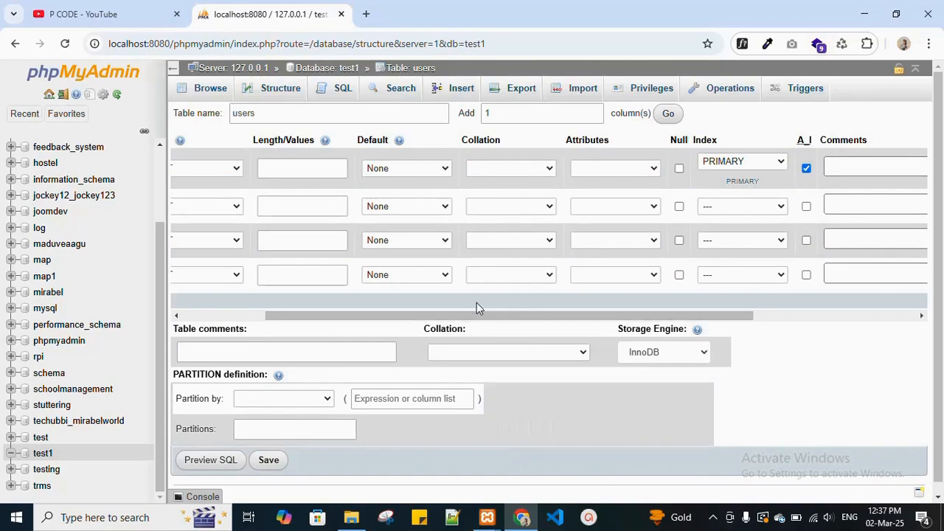
{"action": "left_click_drag", "start_coordinate": [460, 316], "coordinate": [316, 301]}
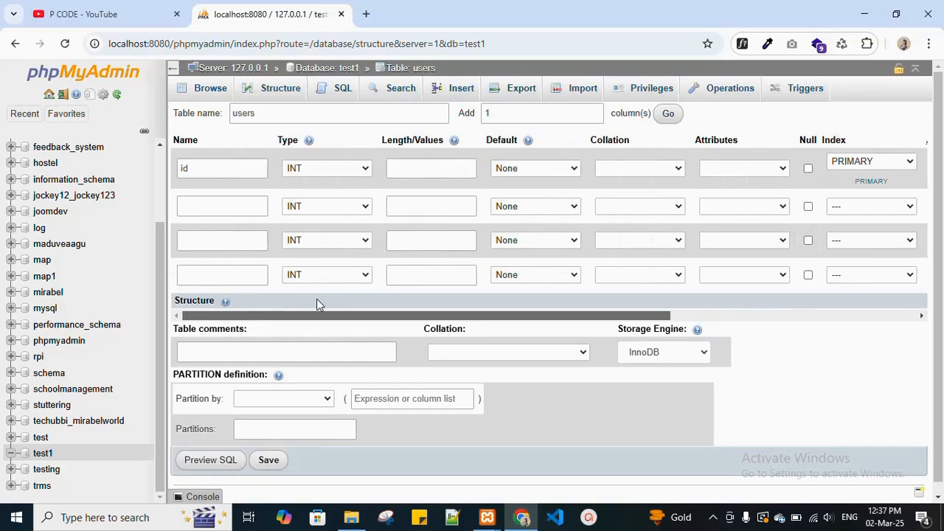
Step: Define the second column as first_name with type VARCHAR and length 500
{"action": "left_click", "coordinate": [230, 207]}
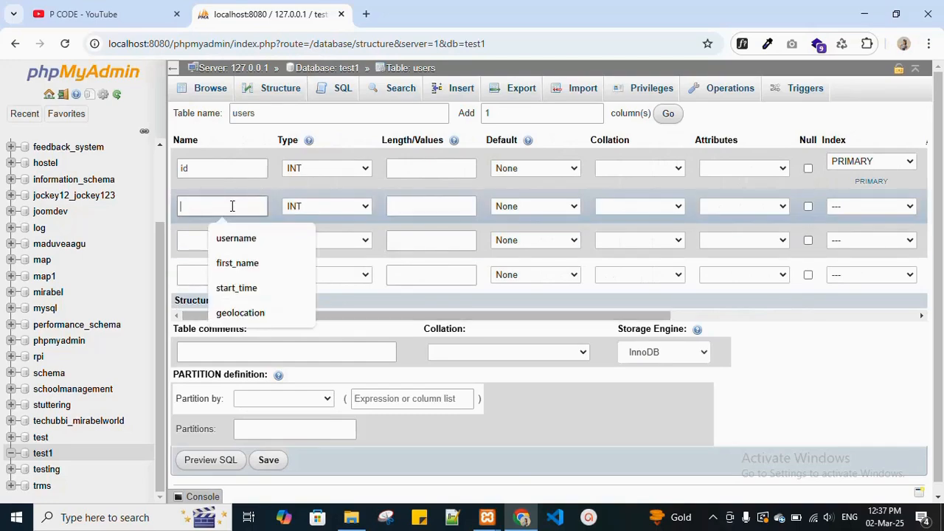
{"action": "left_click", "coordinate": [237, 263]}
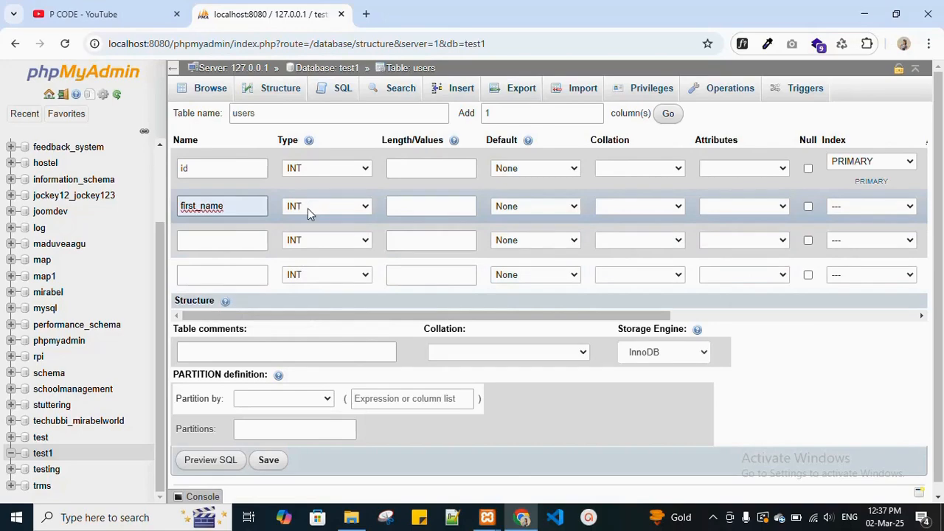
{"action": "left_click", "coordinate": [307, 208]}
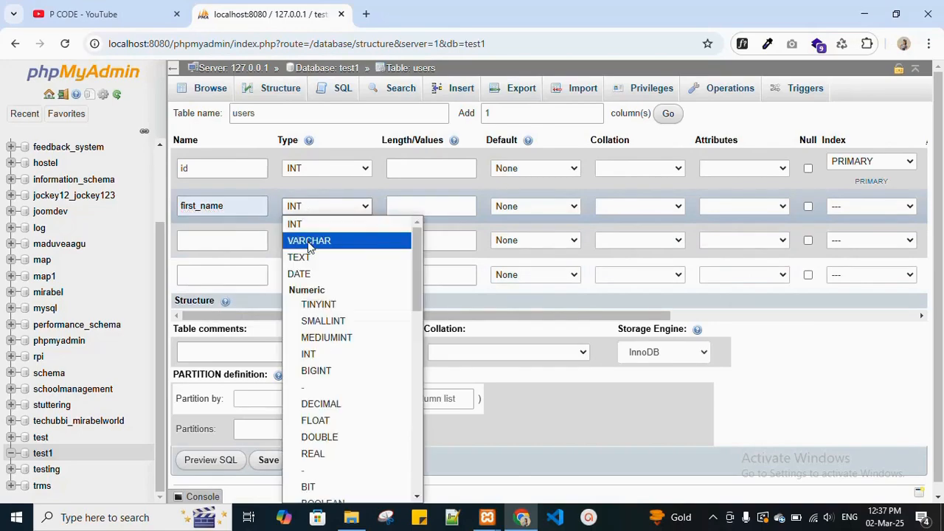
{"action": "left_click", "coordinate": [309, 242]}
{"action": "left_click", "coordinate": [443, 208]}
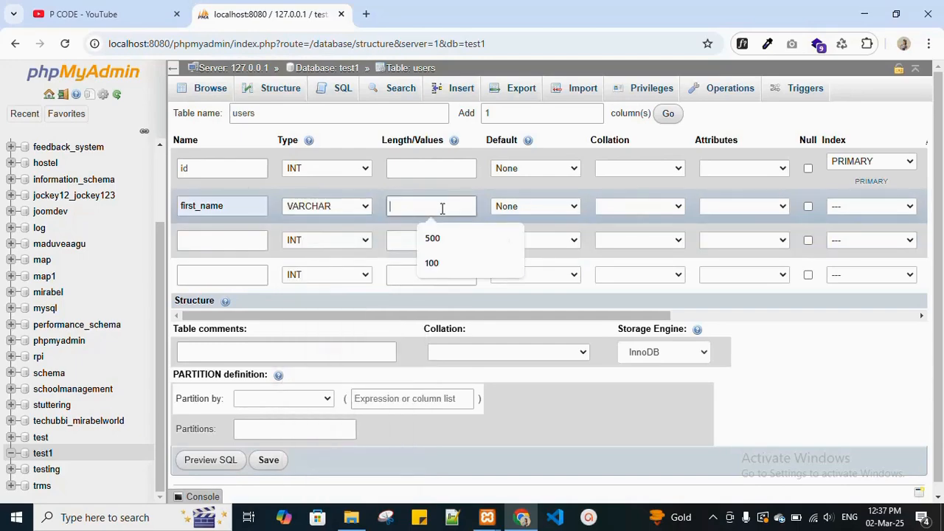
{"action": "type", "text": "500"}
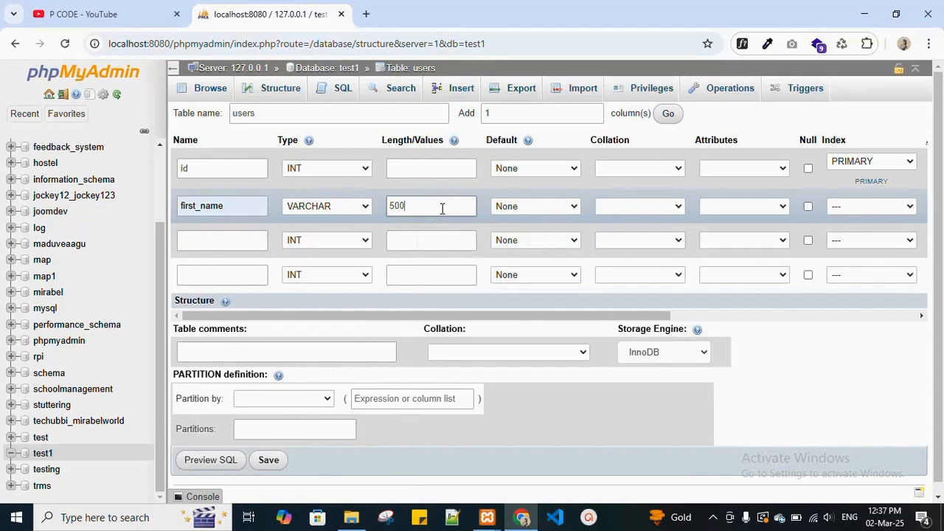
Step: Define the third column as last_name with type VARCHAR and length 500
{"action": "left_click", "coordinate": [233, 243]}
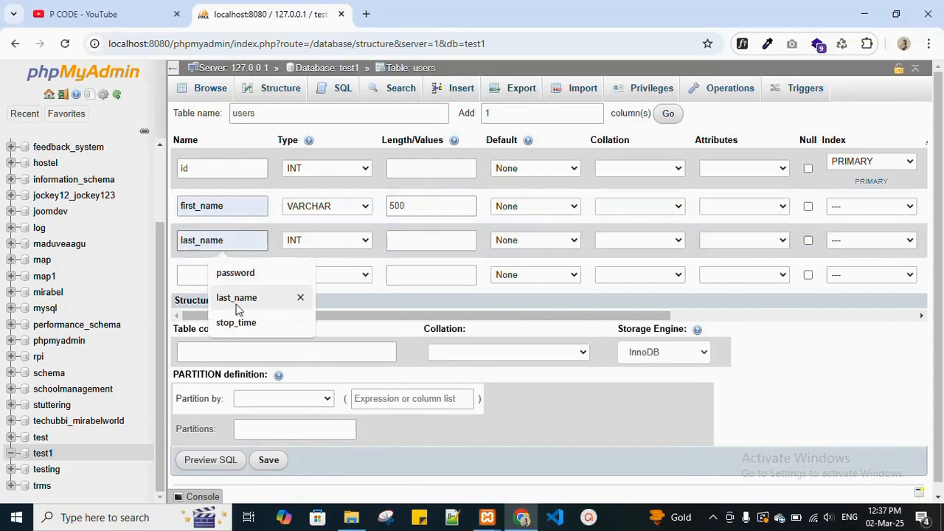
{"action": "left_click", "coordinate": [237, 298]}
{"action": "left_click", "coordinate": [322, 239]}
{"action": "left_click", "coordinate": [322, 255]}
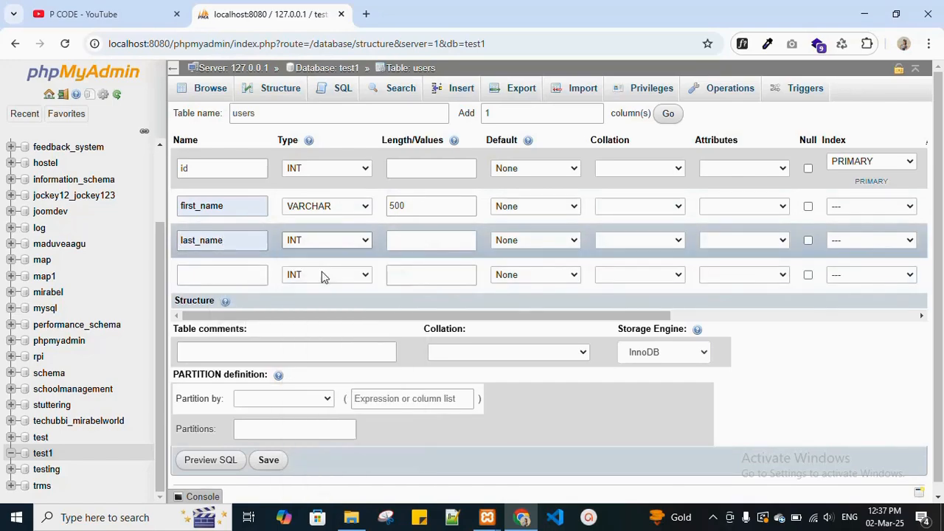
{"action": "left_click", "coordinate": [321, 276]}
{"action": "left_click", "coordinate": [431, 240]}
{"action": "type", "text": "500"}
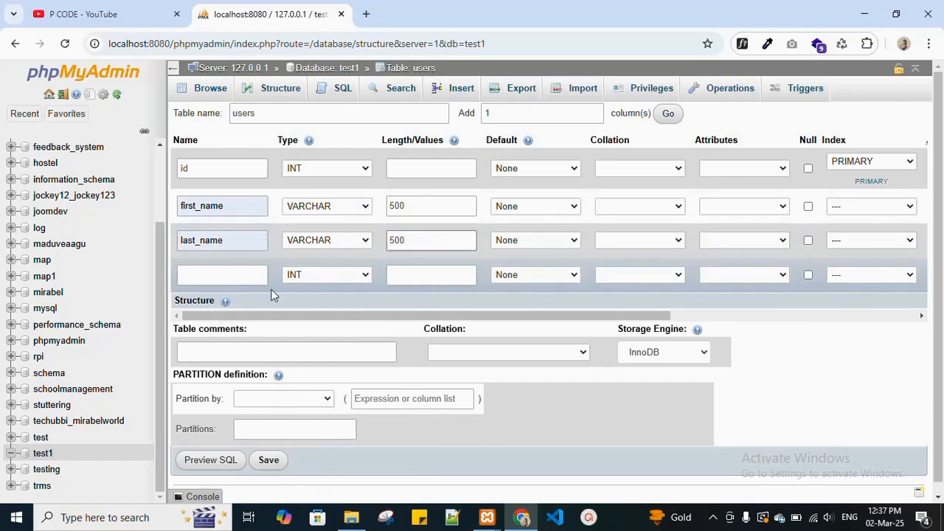
Step: Define the fourth column as message with type VARCHAR and length 500, and save the users table
{"action": "left_click", "coordinate": [199, 275]}
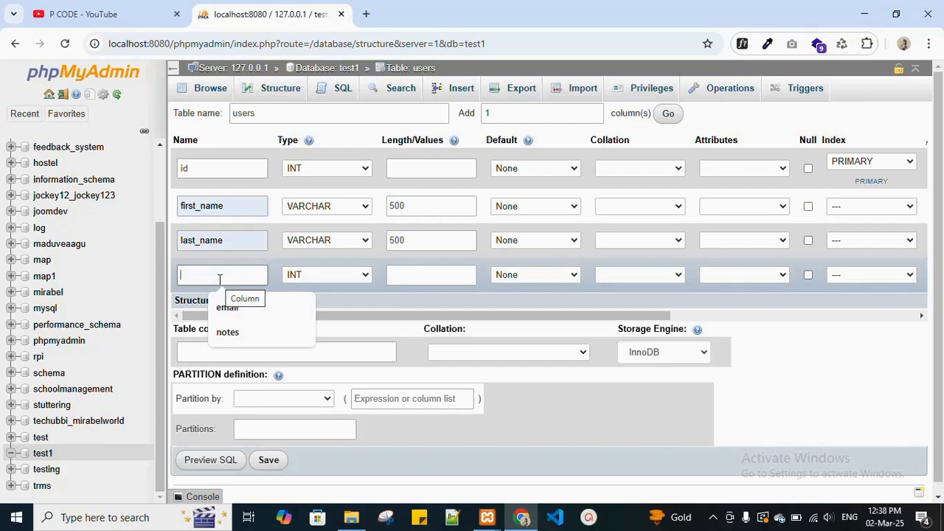
{"action": "type", "text": "message"}
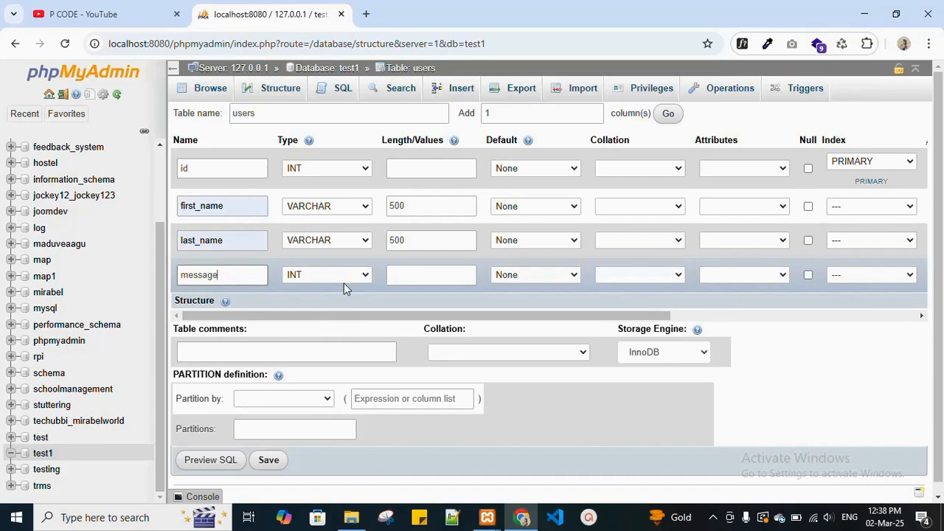
{"action": "left_click", "coordinate": [312, 275]}
{"action": "left_click", "coordinate": [313, 26]}
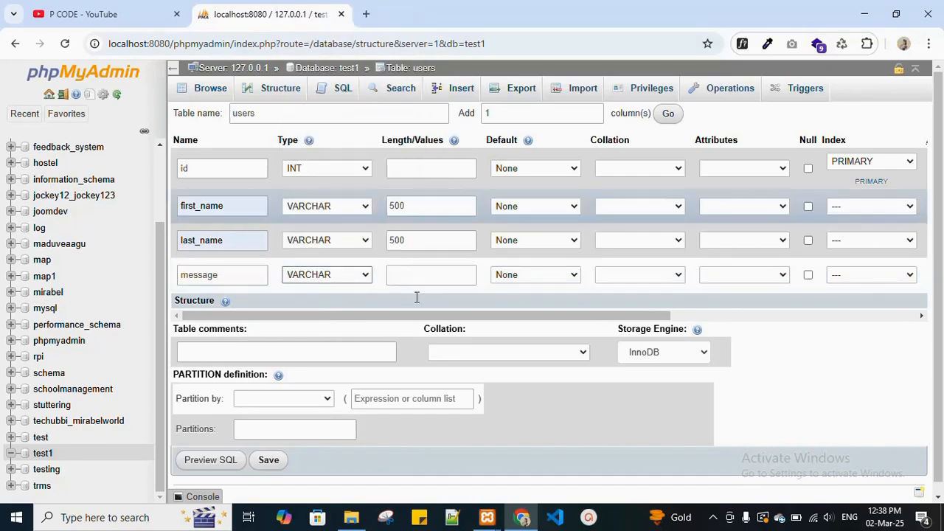
{"action": "left_click", "coordinate": [422, 279]}
{"action": "type", "text": "500"}
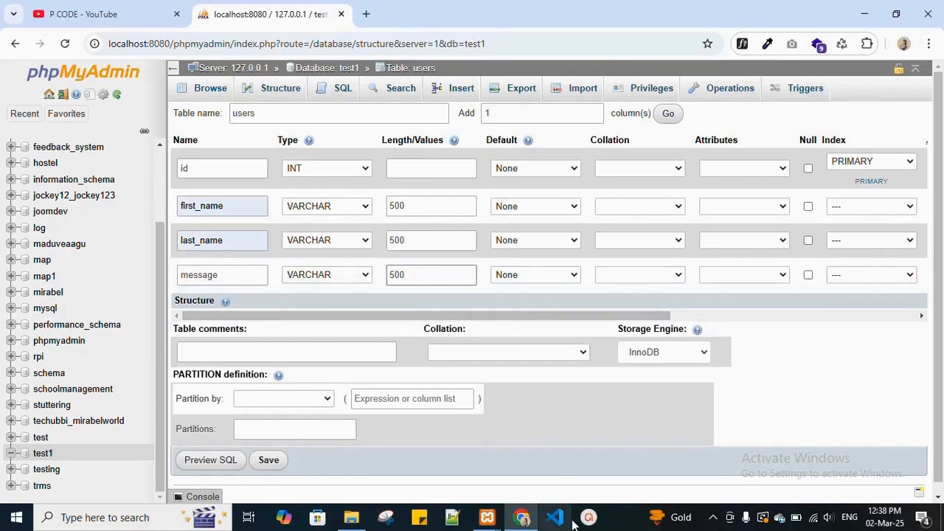
{"action": "left_click", "coordinate": [275, 466]}
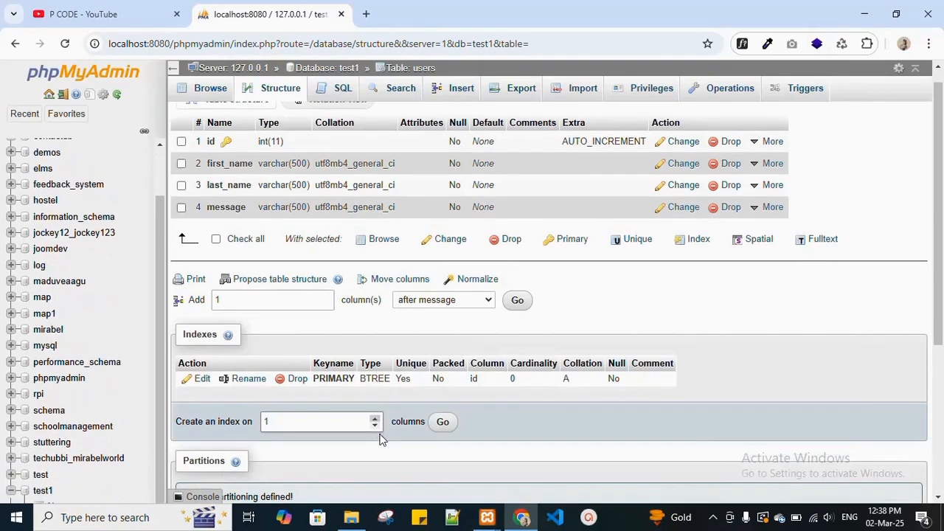
{"action": "scroll", "coordinate": [77, 483], "scroll_direction": "down", "scroll_amount": 1}
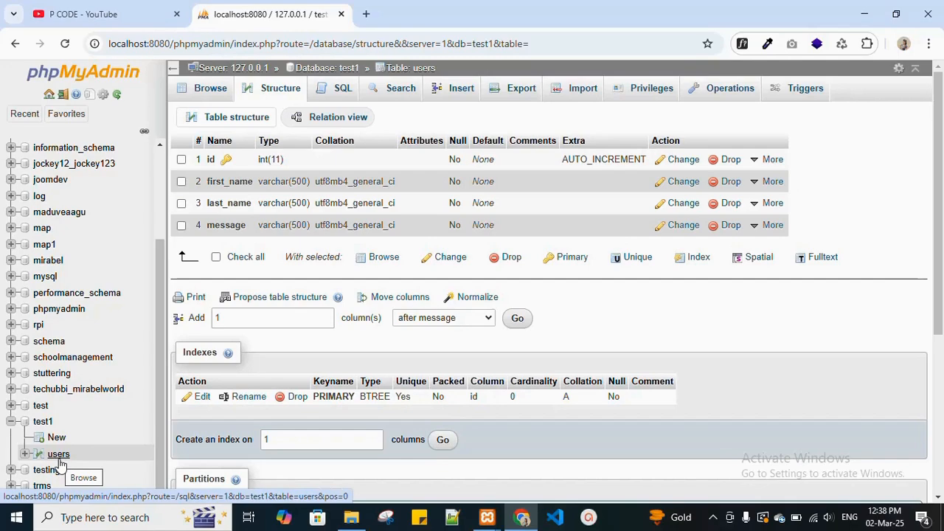
Step: Begin a new row in the users table with first_name TestName and last_name D
{"action": "left_click", "coordinate": [59, 463]}
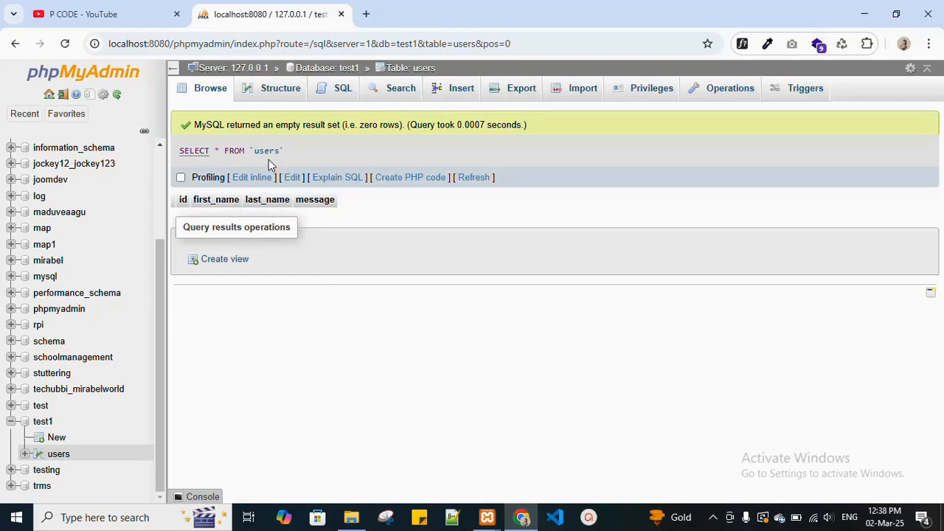
{"action": "left_click", "coordinate": [274, 98]}
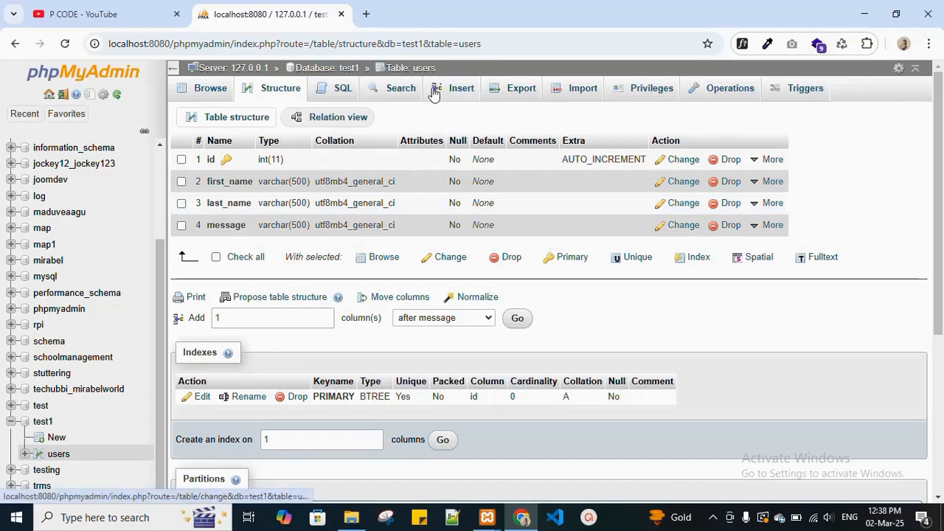
{"action": "left_click", "coordinate": [460, 92]}
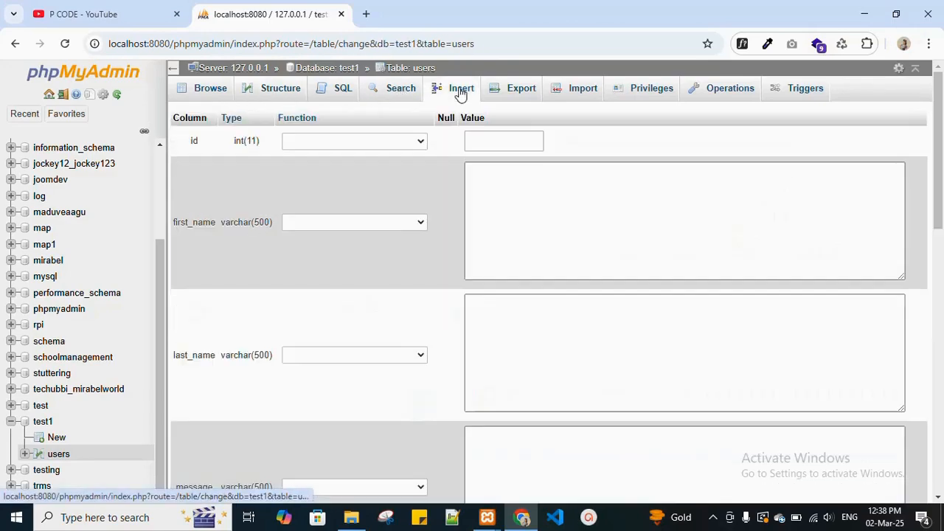
{"action": "left_click", "coordinate": [528, 216]}
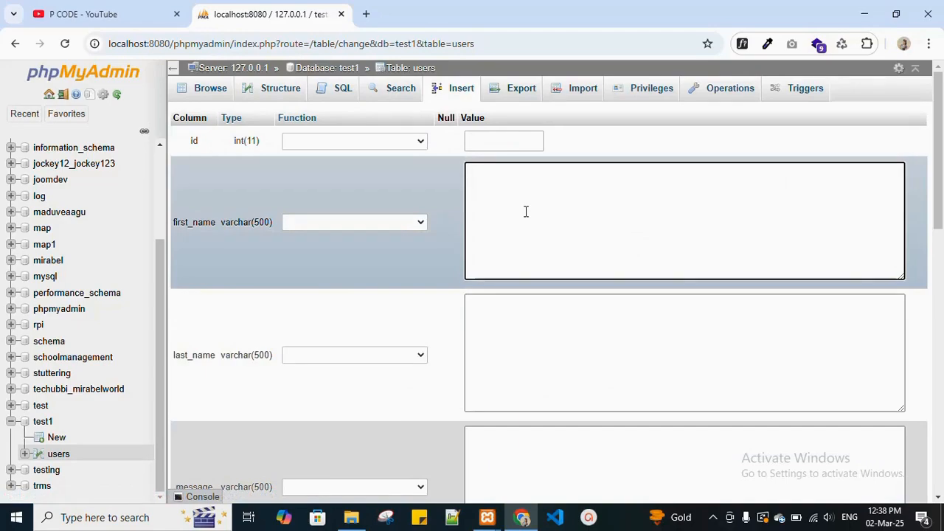
{"action": "type", "text": "abc"}
{"action": "left_click", "coordinate": [562, 333]}
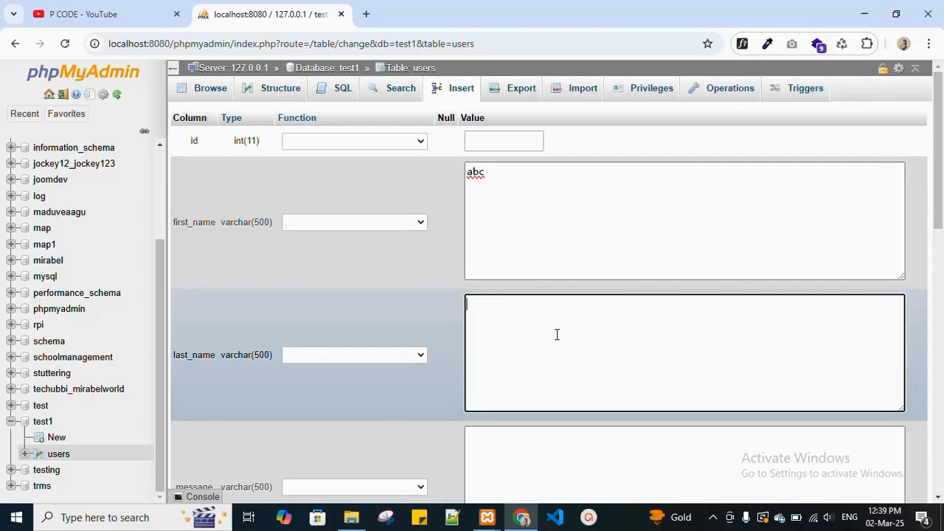
{"action": "type", "text": "D"}
{"action": "left_click_drag", "start_coordinate": [503, 181], "coordinate": [463, 183]}
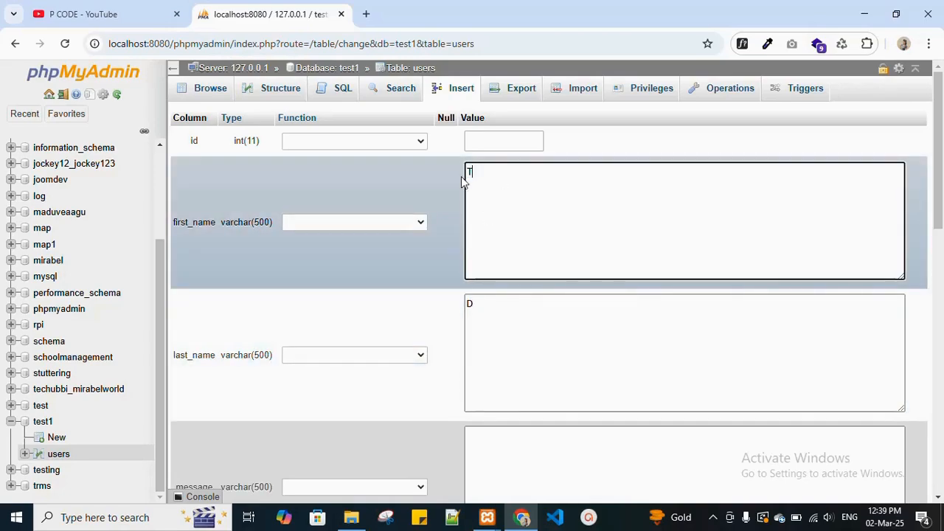
{"action": "type", "text": "TestName"}
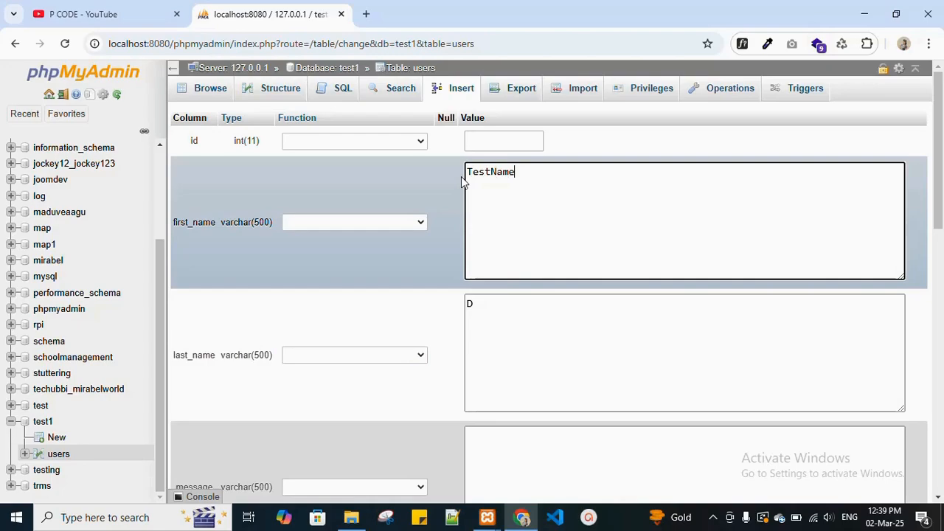
Step: Set the new row's message to qwert, insert the row, and display the users table's records
{"action": "scroll", "coordinate": [561, 295], "scroll_direction": "down", "scroll_amount": 1}
{"action": "scroll", "coordinate": [561, 294], "scroll_direction": "down", "scroll_amount": 1}
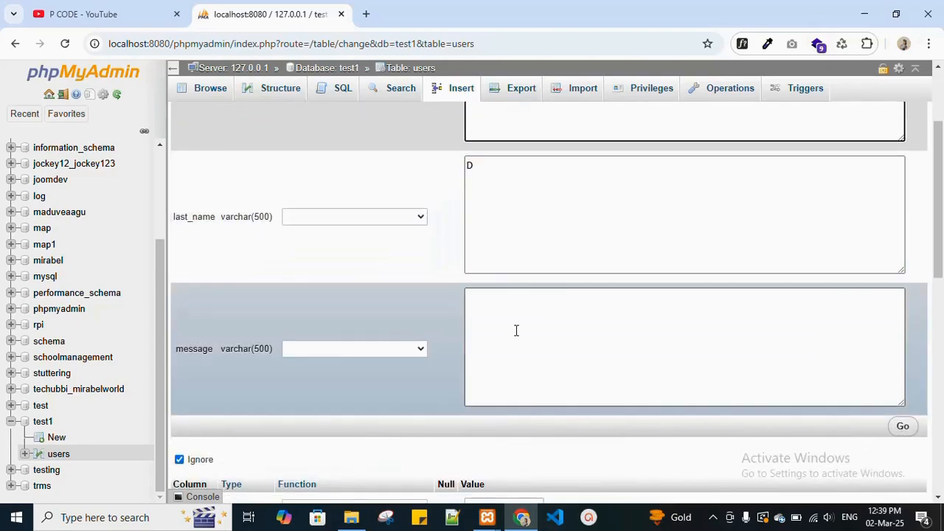
{"action": "left_click", "coordinate": [516, 331]}
{"action": "type", "text": "qw"}
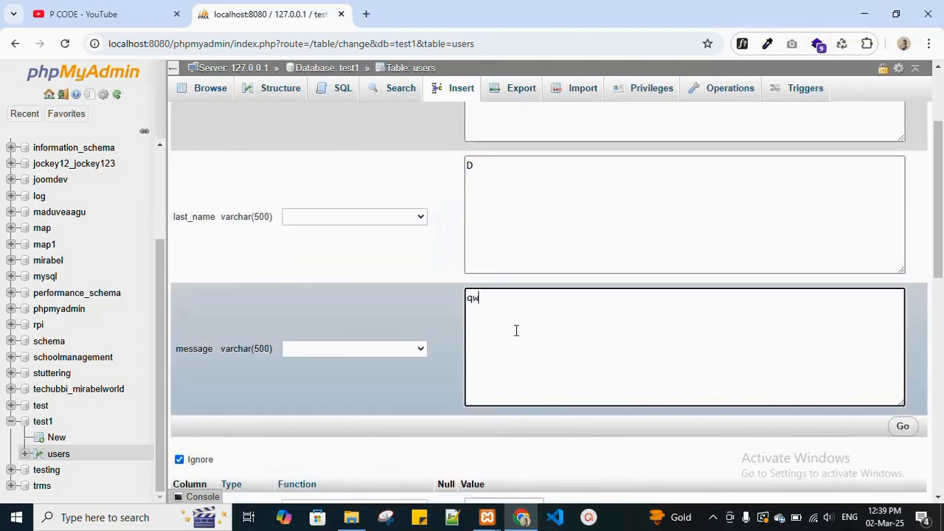
{"action": "type", "text": "ert"}
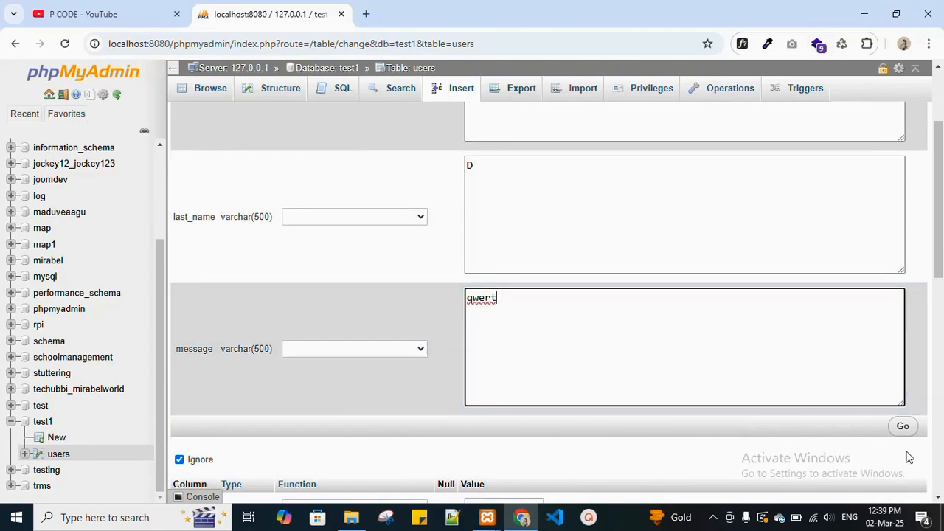
{"action": "left_click", "coordinate": [903, 428]}
{"action": "scroll", "coordinate": [905, 433], "scroll_direction": "up", "scroll_amount": 2}
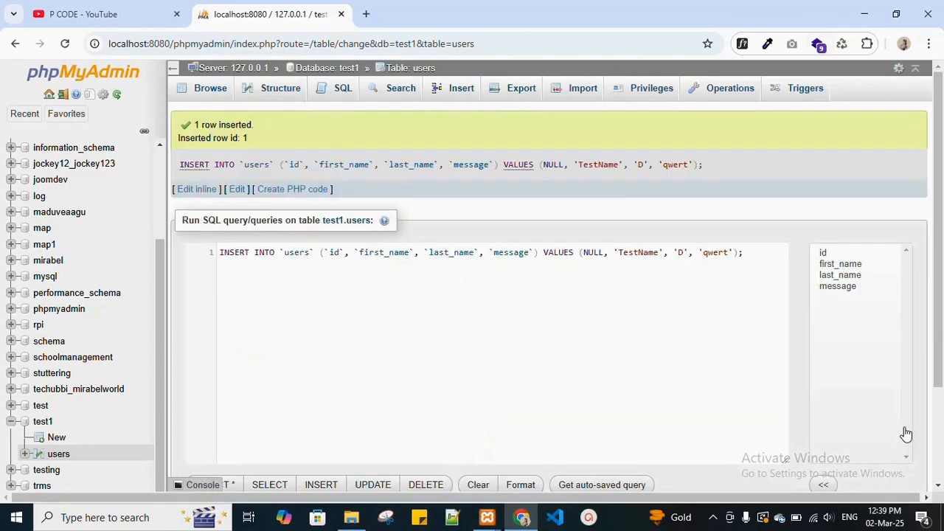
{"action": "left_click", "coordinate": [208, 90]}
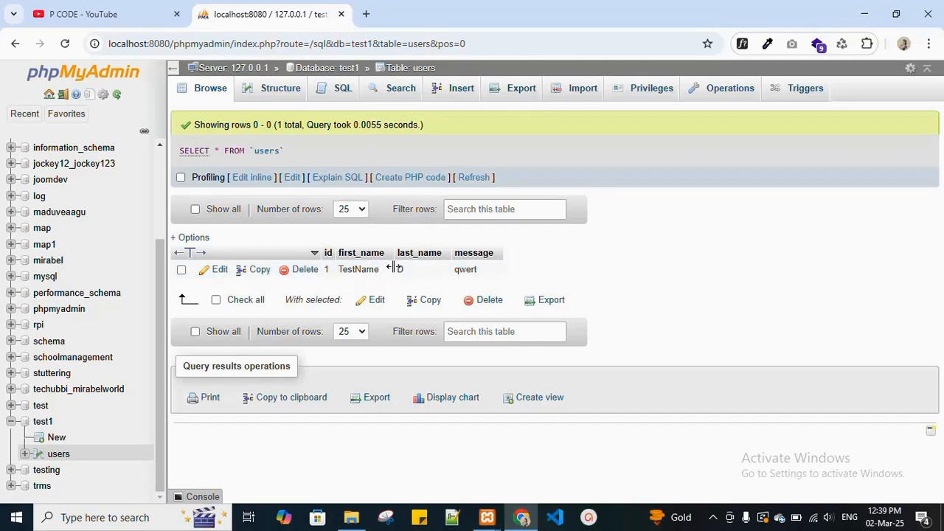
Step: Remove the WHERE clause from the default query and run SELECT * FROM `users`; on the table
{"action": "left_click", "coordinate": [340, 101]}
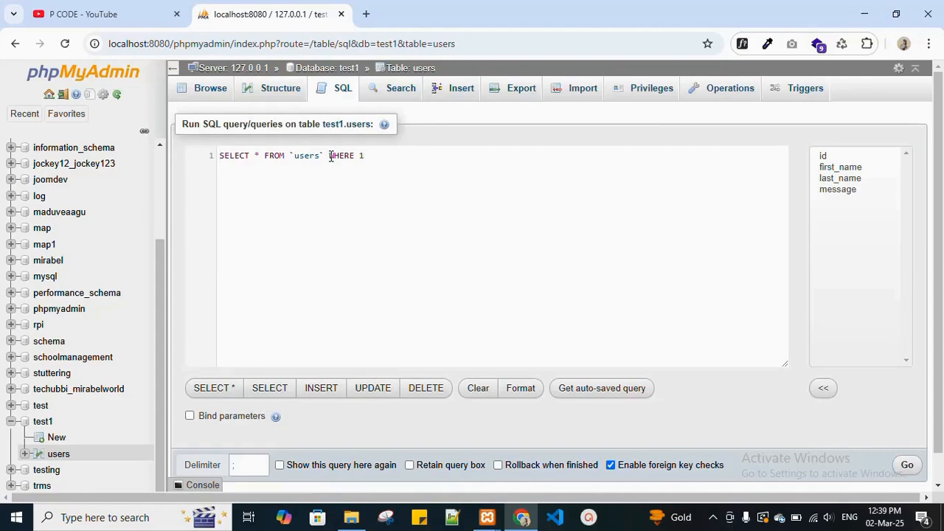
{"action": "left_click_drag", "start_coordinate": [330, 155], "coordinate": [386, 156]}
{"action": "left_click", "coordinate": [502, 317]}
{"action": "key", "text": "BackSpace"}
{"action": "key", "text": "BackSpace"}
{"action": "type", "text": ";"}
{"action": "scroll", "coordinate": [567, 402], "scroll_direction": "down", "scroll_amount": 1}
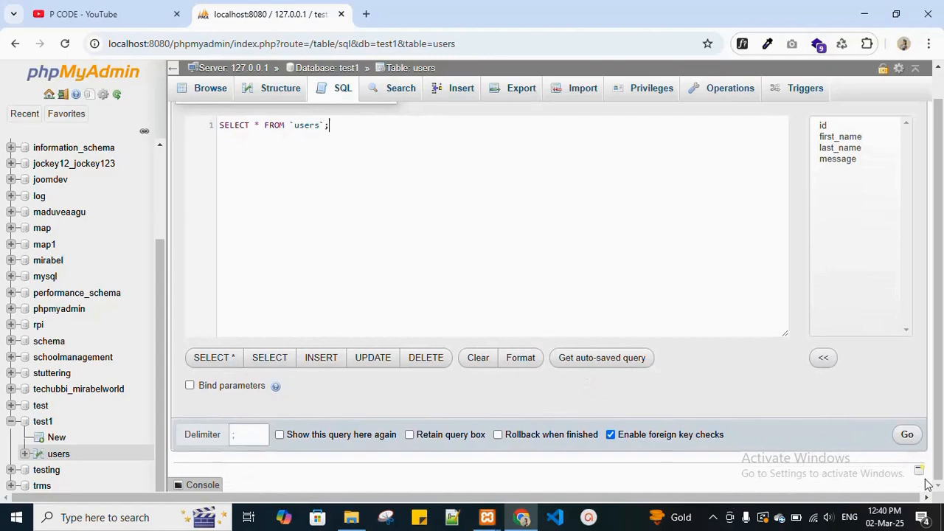
{"action": "left_click", "coordinate": [907, 435]}
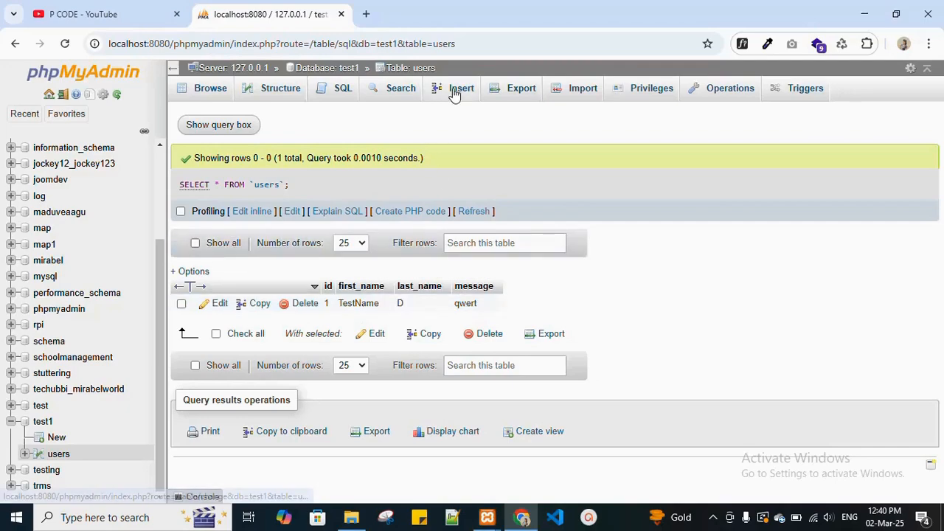
Step: Examine the users table's export formats, import settings and privileges
{"action": "left_click", "coordinate": [513, 92]}
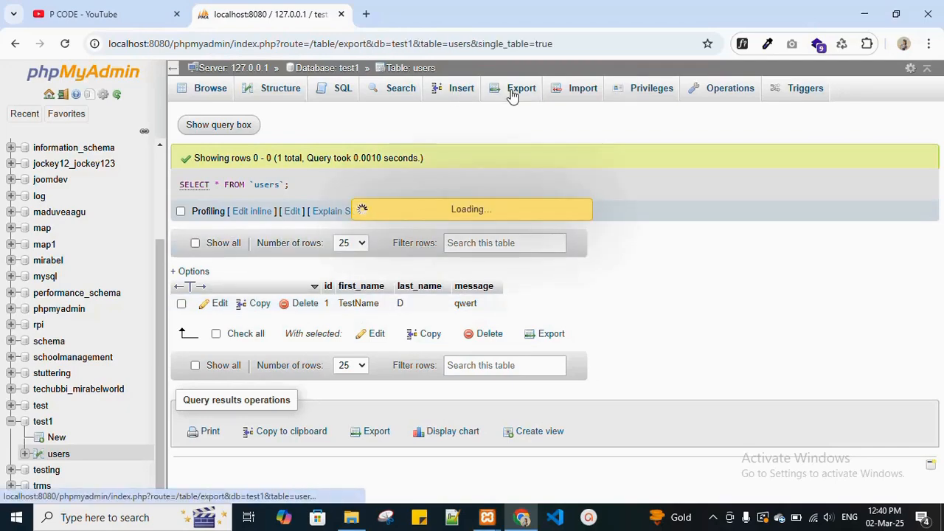
{"action": "scroll", "coordinate": [287, 335], "scroll_direction": "down", "scroll_amount": 1}
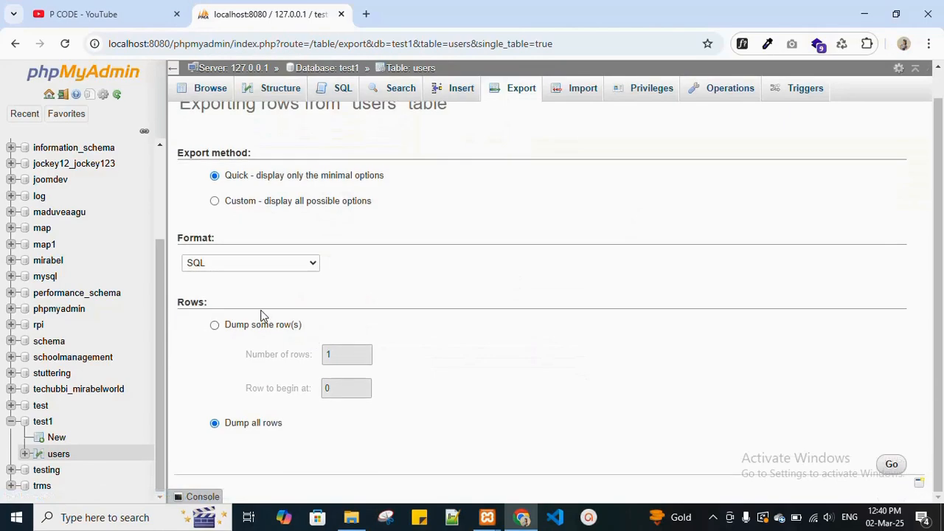
{"action": "left_click", "coordinate": [243, 266]}
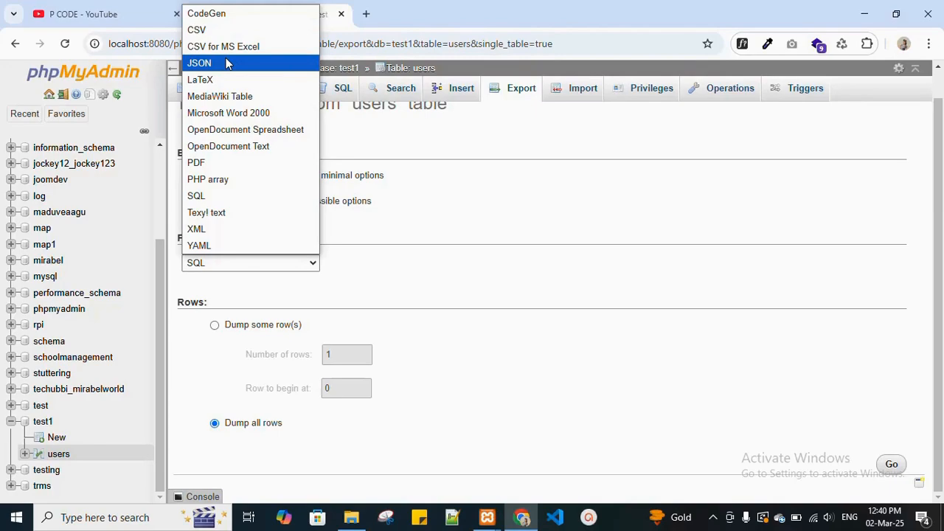
{"action": "left_click", "coordinate": [571, 272]}
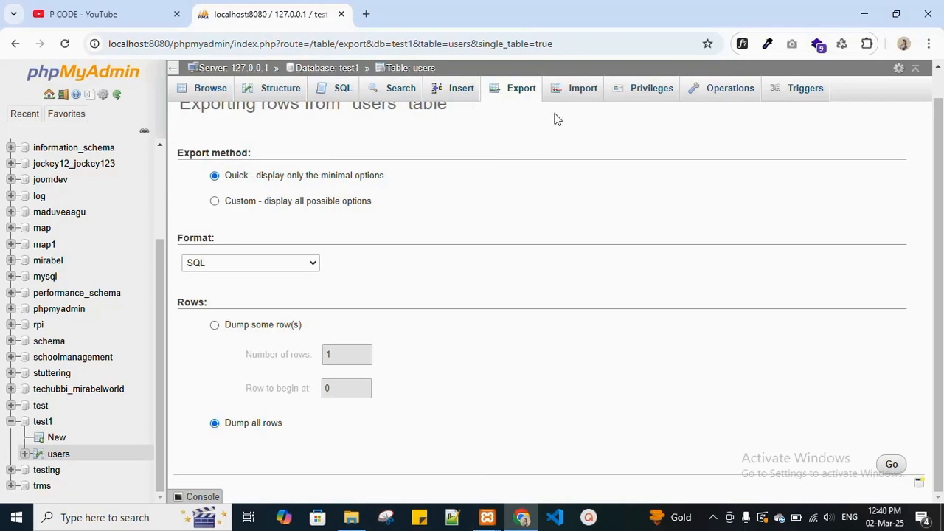
{"action": "left_click", "coordinate": [574, 99]}
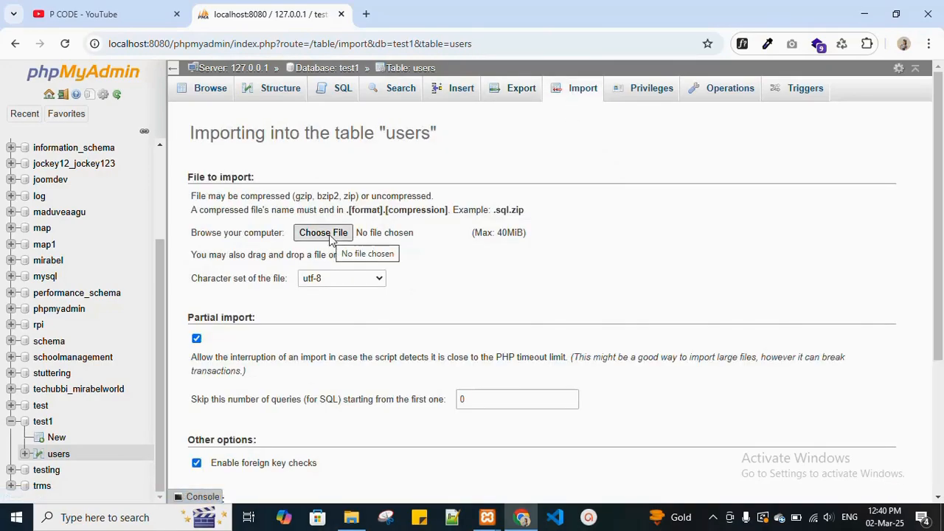
{"action": "scroll", "coordinate": [258, 379], "scroll_direction": "down", "scroll_amount": 3}
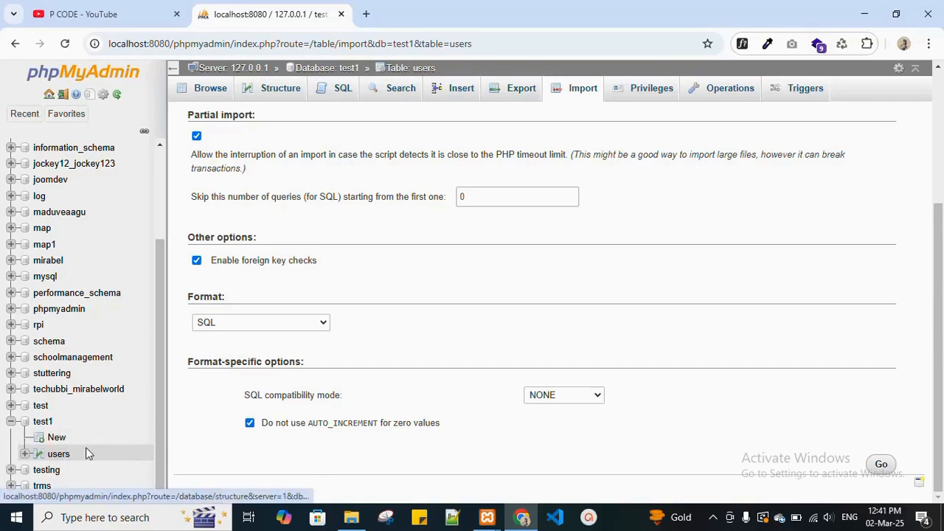
{"action": "scroll", "coordinate": [607, 437], "scroll_direction": "up", "scroll_amount": 3}
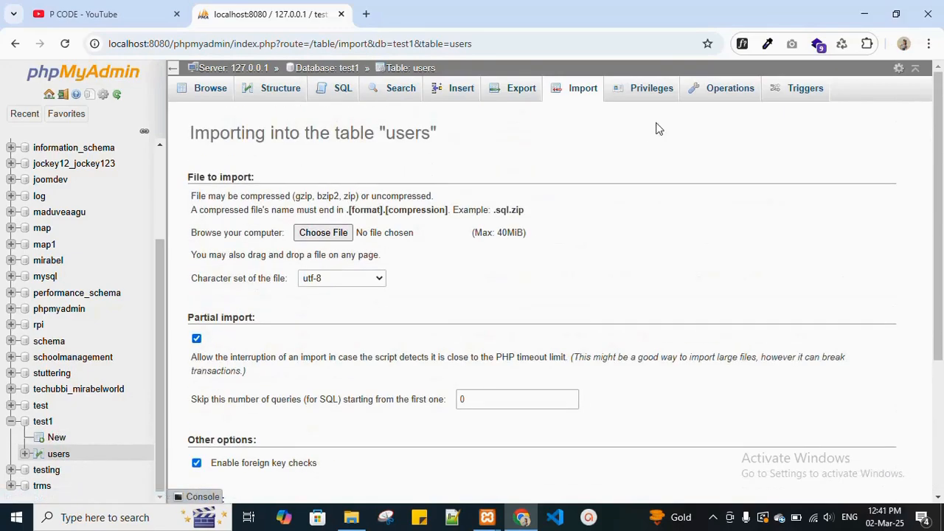
{"action": "left_click", "coordinate": [641, 95]}
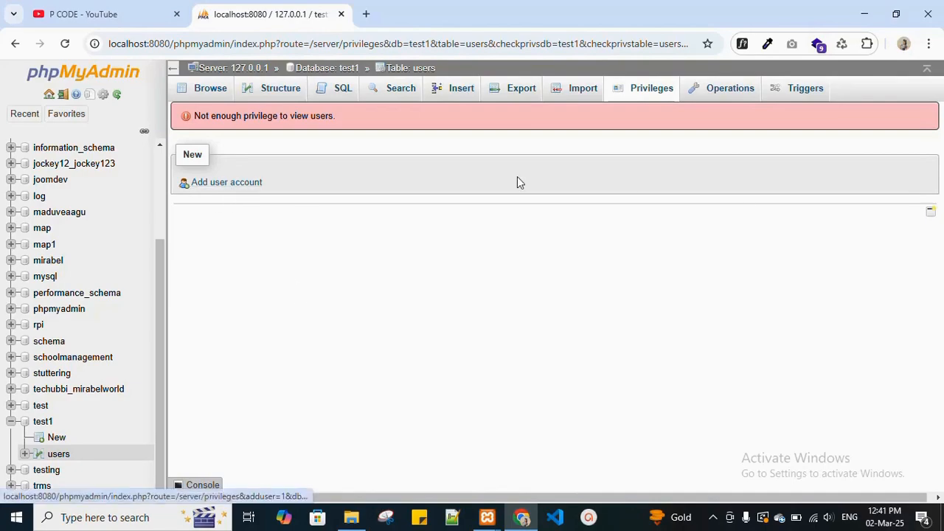
Step: Empty the users table with TRUNCATE and display its records
{"action": "left_click", "coordinate": [726, 89]}
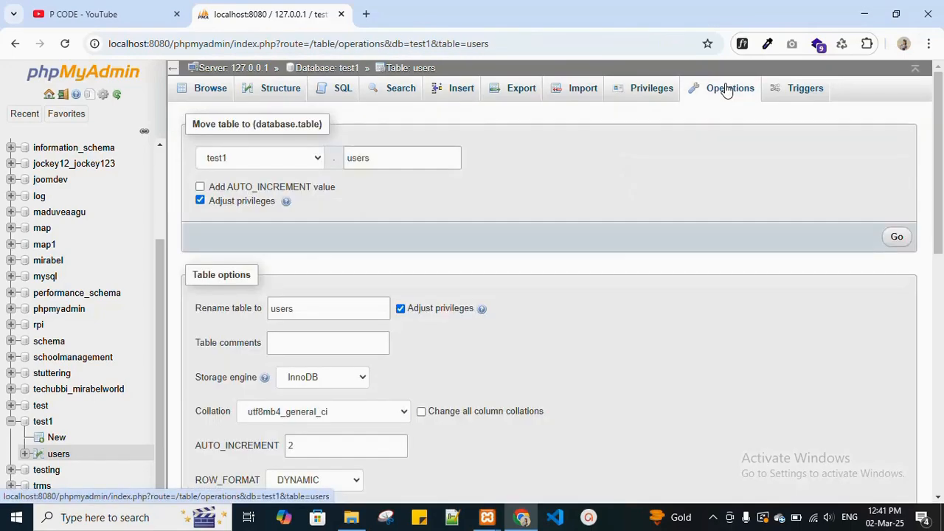
{"action": "scroll", "coordinate": [582, 325], "scroll_direction": "down", "scroll_amount": 5}
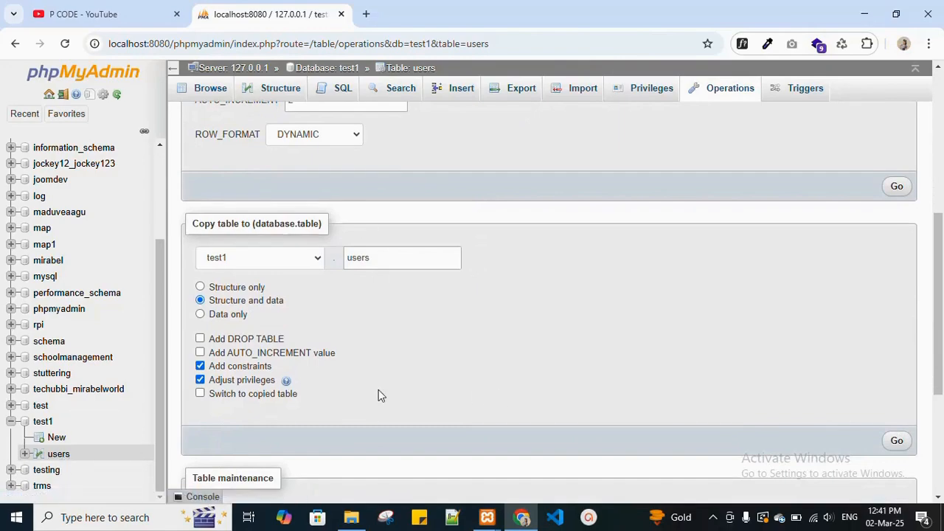
{"action": "scroll", "coordinate": [378, 395], "scroll_direction": "down", "scroll_amount": 3}
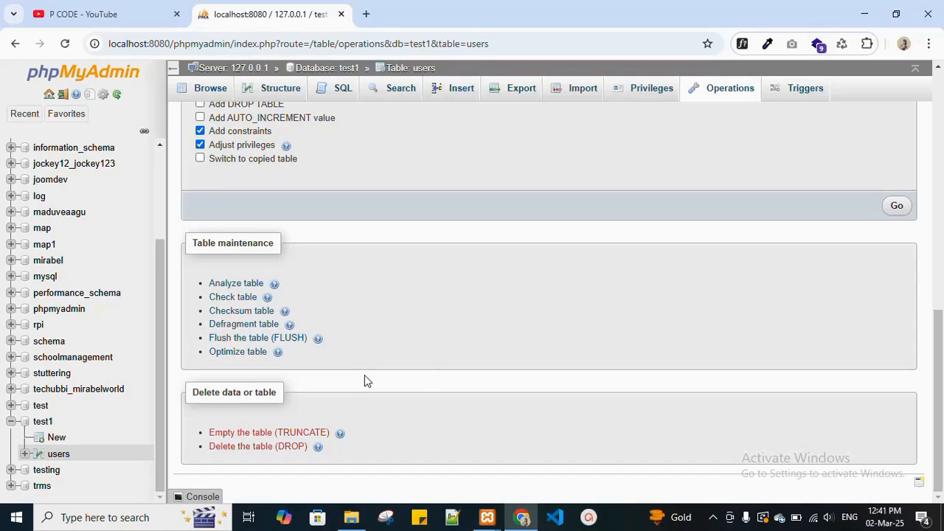
{"action": "left_click", "coordinate": [301, 437]}
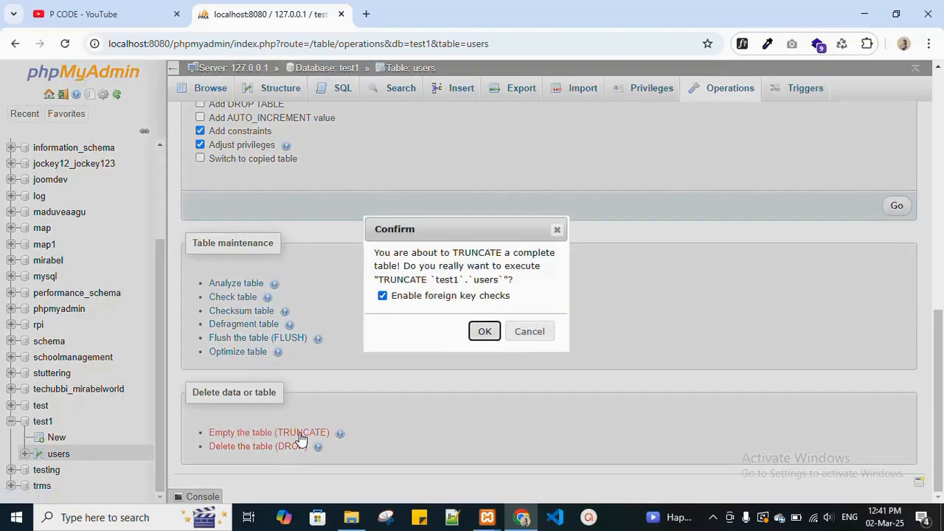
{"action": "left_click", "coordinate": [484, 333]}
{"action": "scroll", "coordinate": [480, 337], "scroll_direction": "up", "scroll_amount": 3}
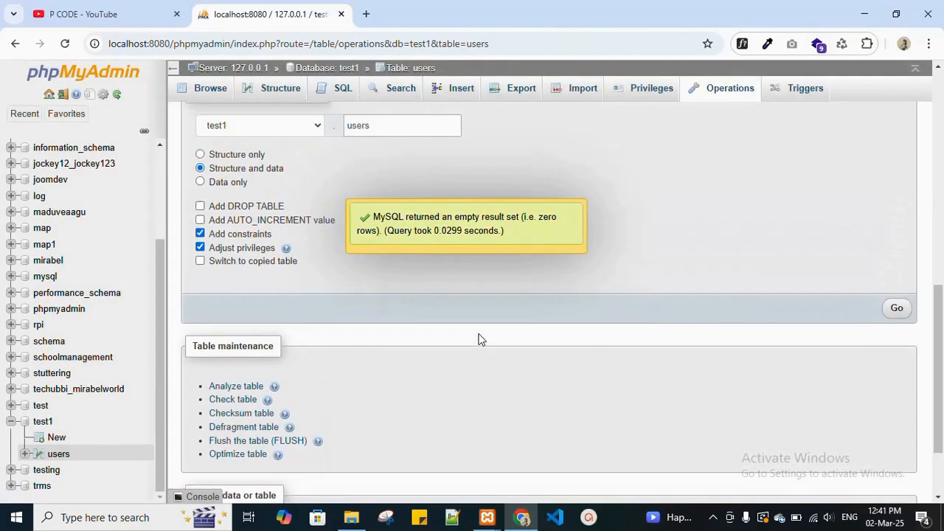
{"action": "left_click", "coordinate": [210, 90]}
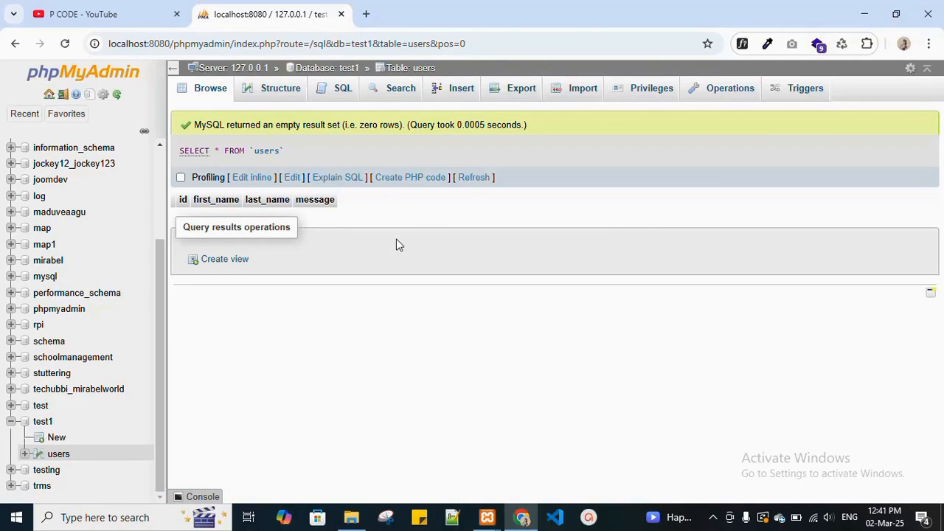
Step: Examine the maintenance and deletion operations available for the users table, and recheck its records
{"action": "left_click", "coordinate": [726, 88]}
{"action": "scroll", "coordinate": [211, 332], "scroll_direction": "down", "scroll_amount": 10}
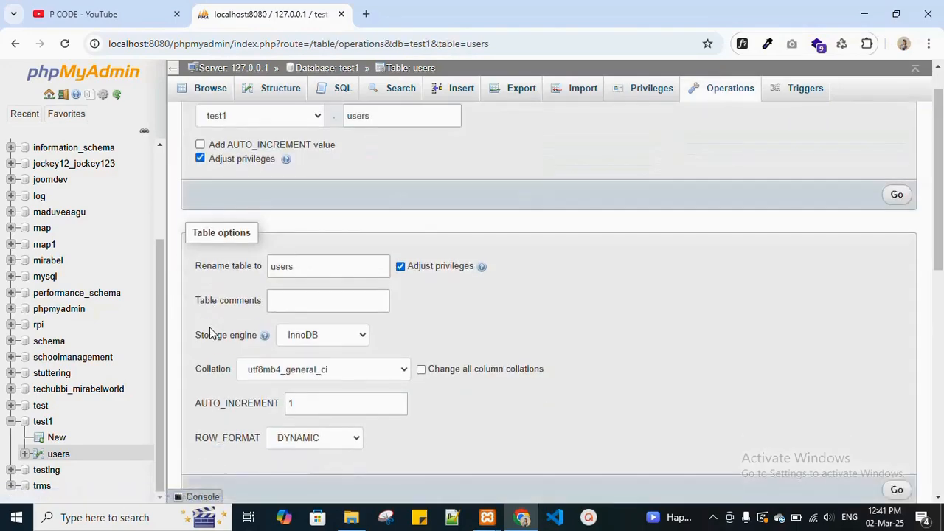
{"action": "scroll", "coordinate": [324, 413], "scroll_direction": "down", "scroll_amount": 3}
{"action": "scroll", "coordinate": [315, 441], "scroll_direction": "down", "scroll_amount": 1}
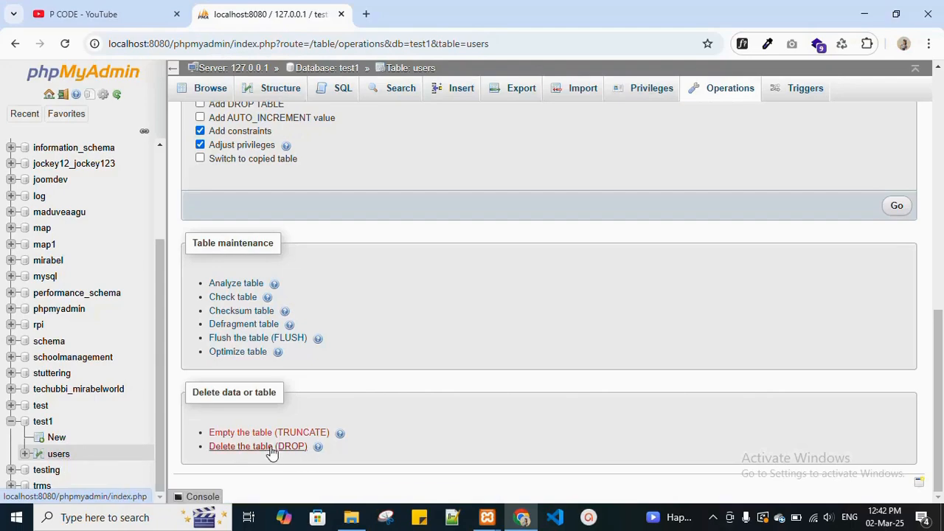
{"action": "scroll", "coordinate": [280, 442], "scroll_direction": "up", "scroll_amount": 3}
{"action": "scroll", "coordinate": [284, 435], "scroll_direction": "up", "scroll_amount": 3}
{"action": "left_click", "coordinate": [206, 101]}
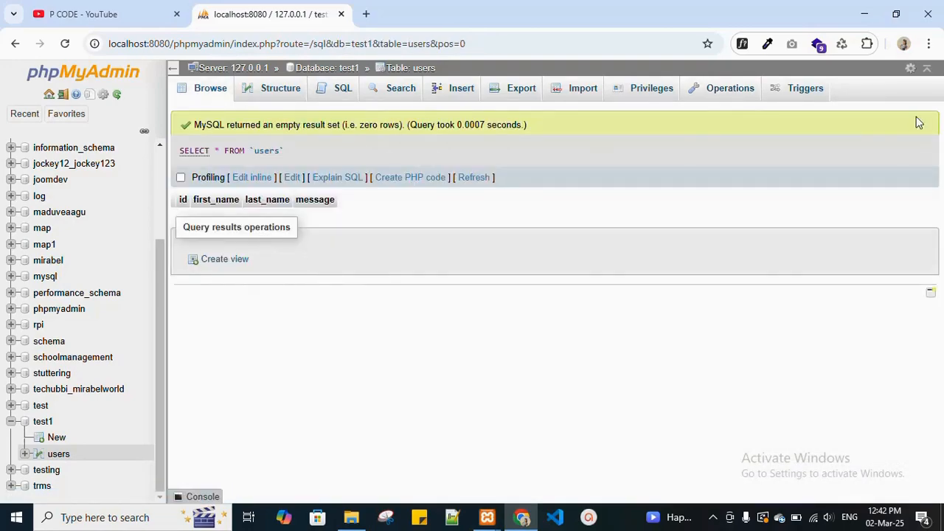
Step: Delete the users table with DROP and reopen the test1 database's structure
{"action": "left_click", "coordinate": [717, 91]}
{"action": "scroll", "coordinate": [352, 301], "scroll_direction": "down", "scroll_amount": 10}
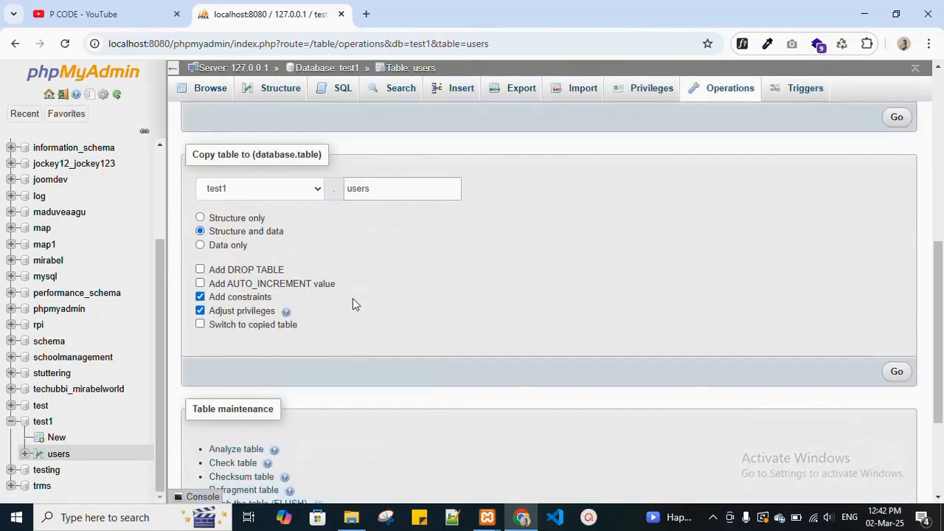
{"action": "left_click", "coordinate": [279, 449]}
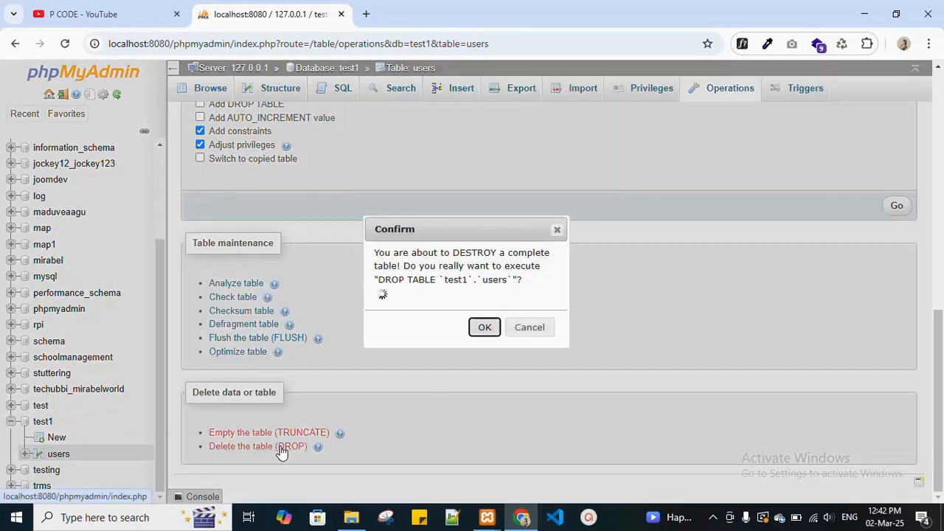
{"action": "left_click", "coordinate": [484, 331]}
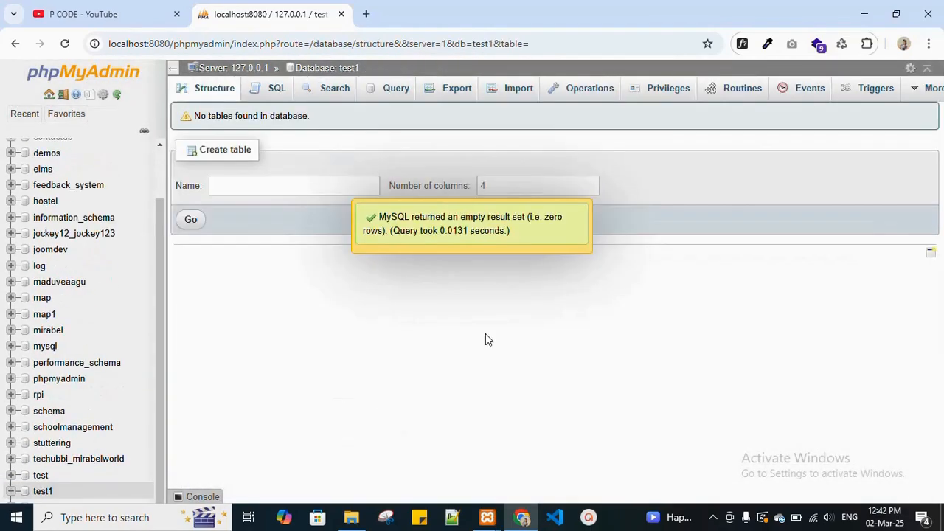
{"action": "left_click", "coordinate": [43, 491]}
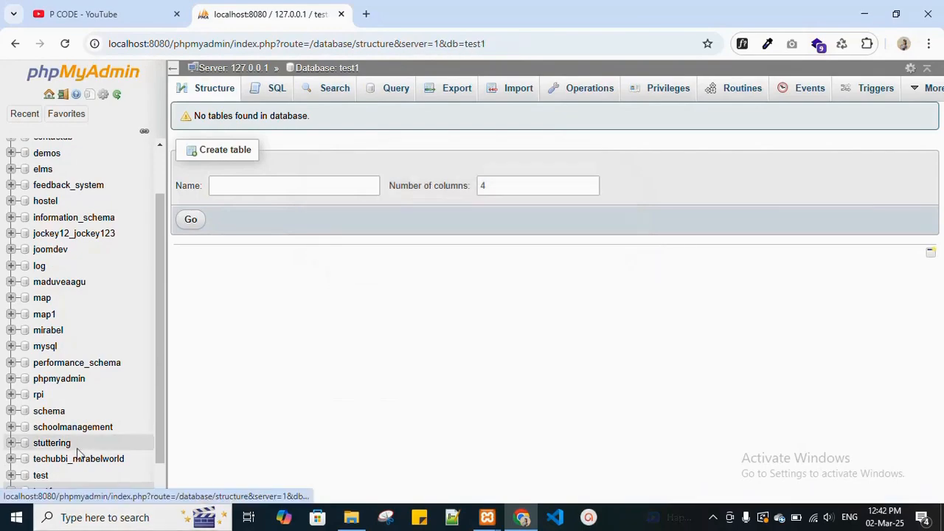